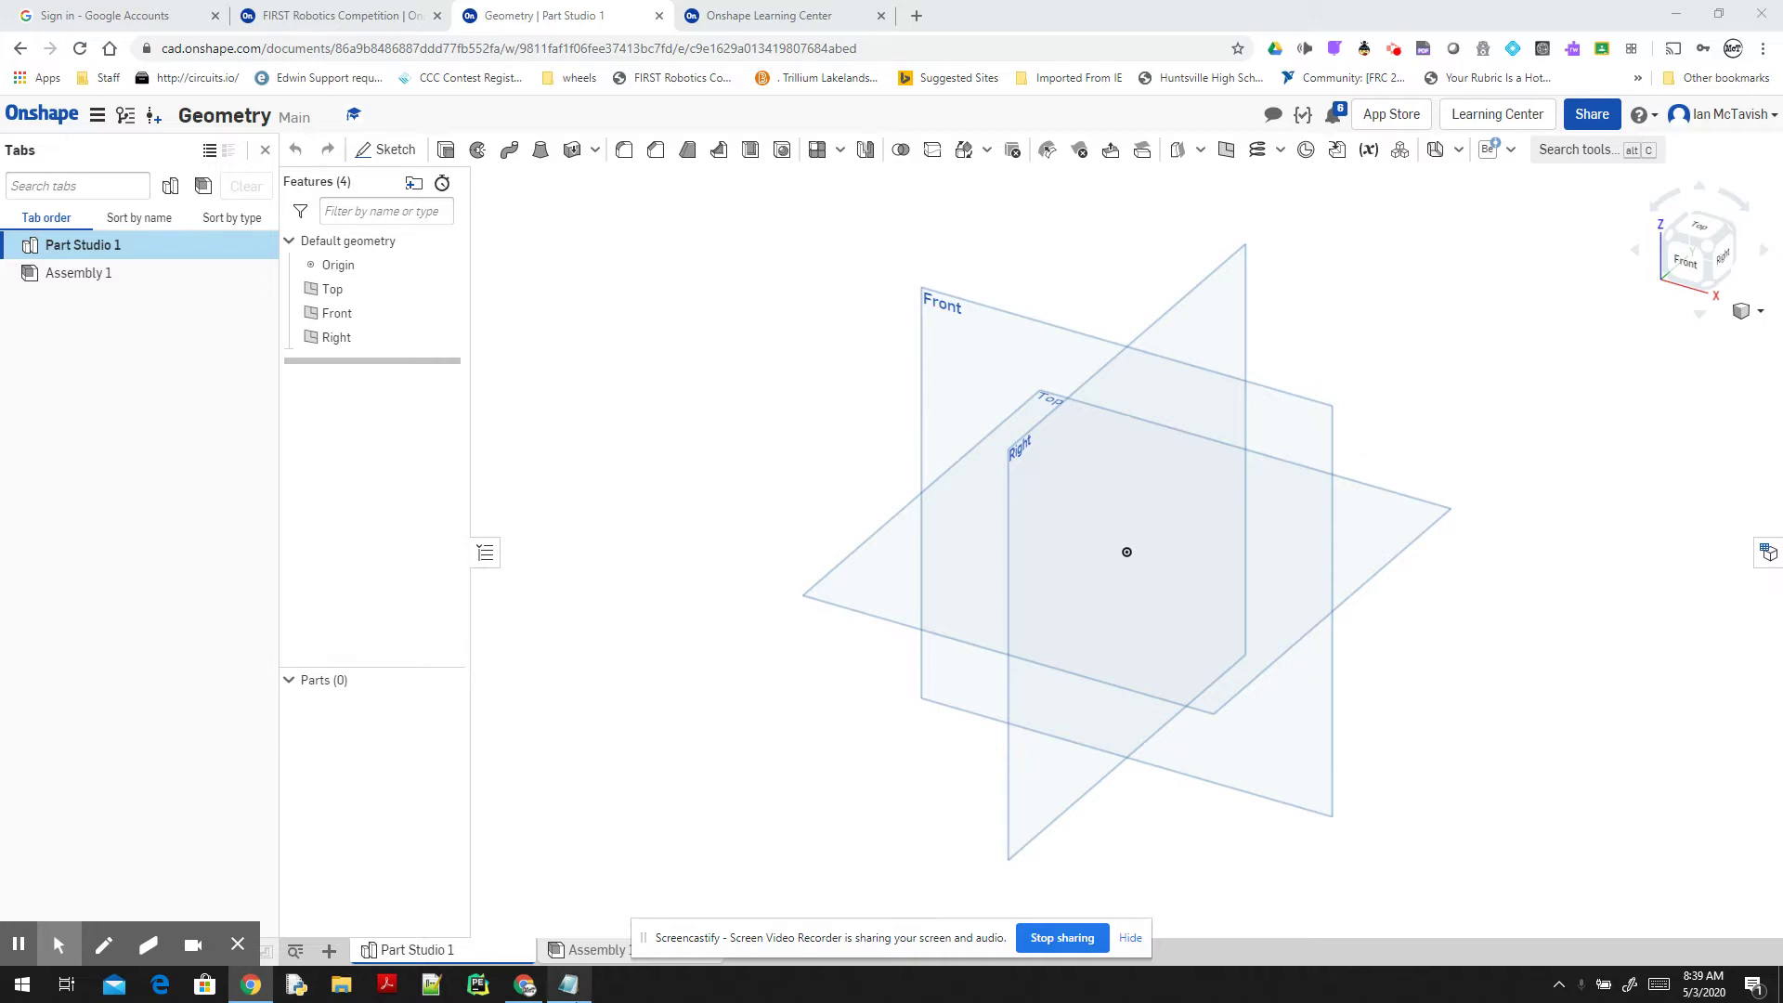
- Review the FRC education and Onshape learning site addresses in the open Notepad note, then return to the Part Studio
{"action": "left_click", "coordinate": [569, 986]}
{"action": "left_click_drag", "start_coordinate": [905, 279], "coordinate": [80, 293]}
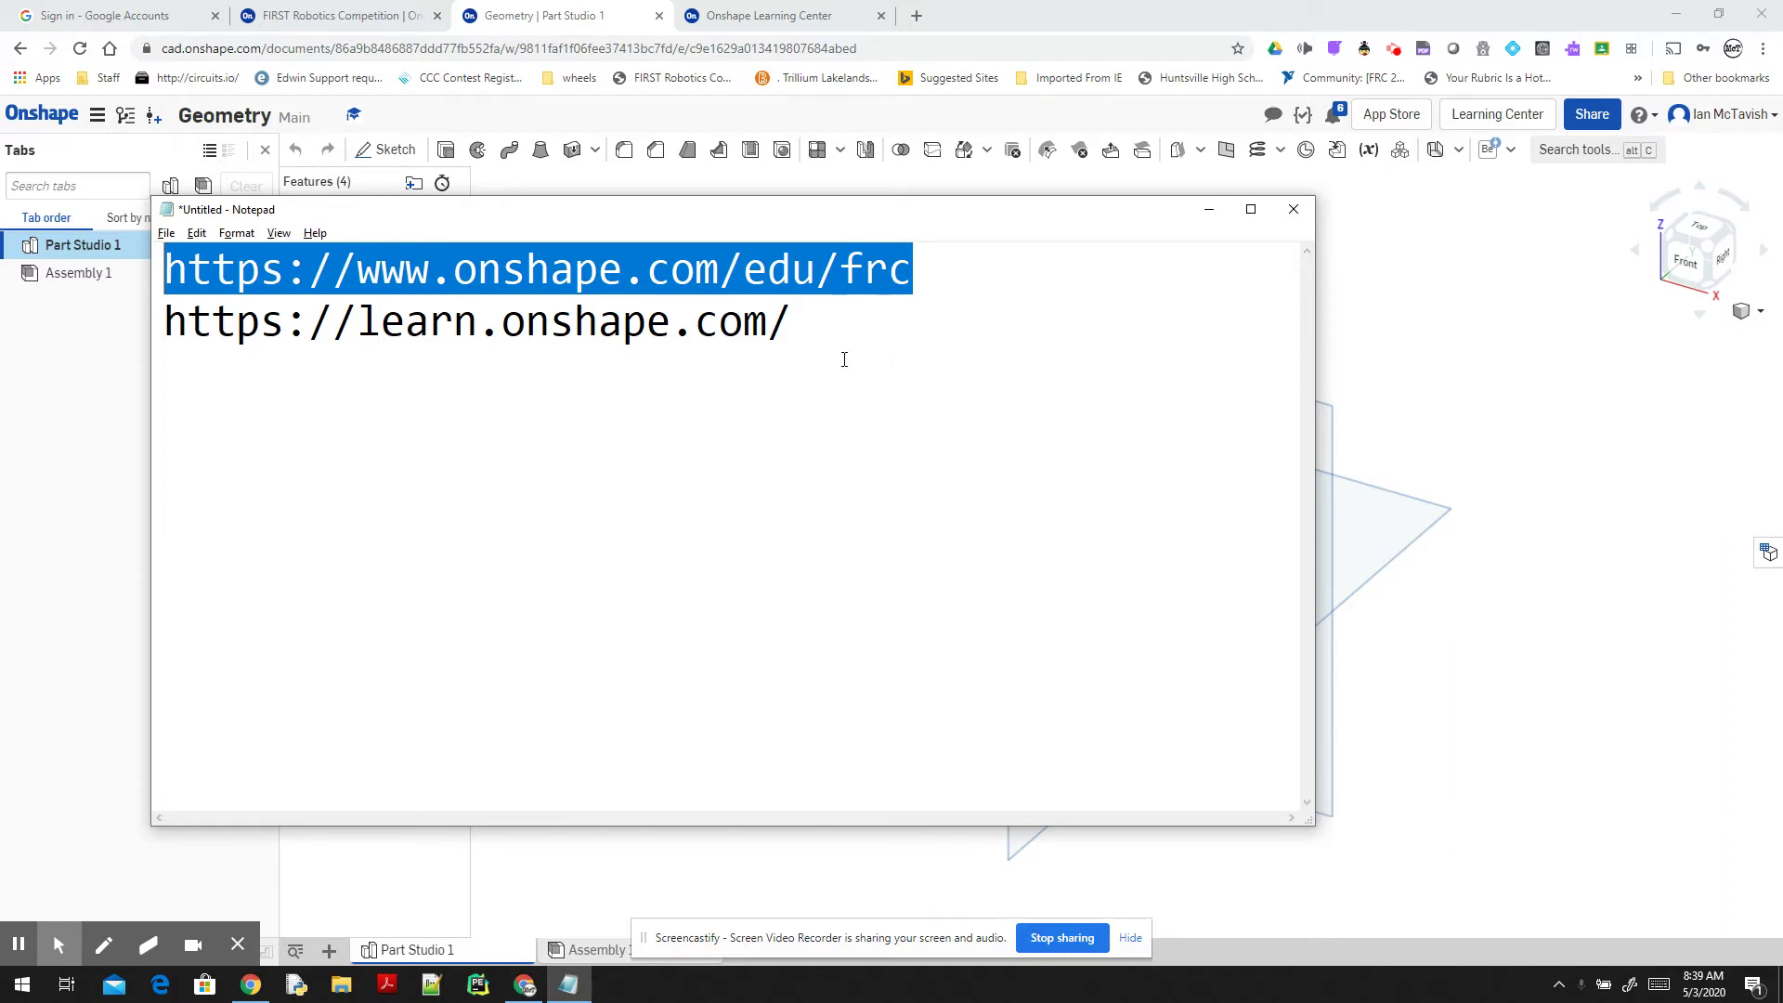
{"action": "left_click_drag", "start_coordinate": [831, 325], "coordinate": [193, 327]}
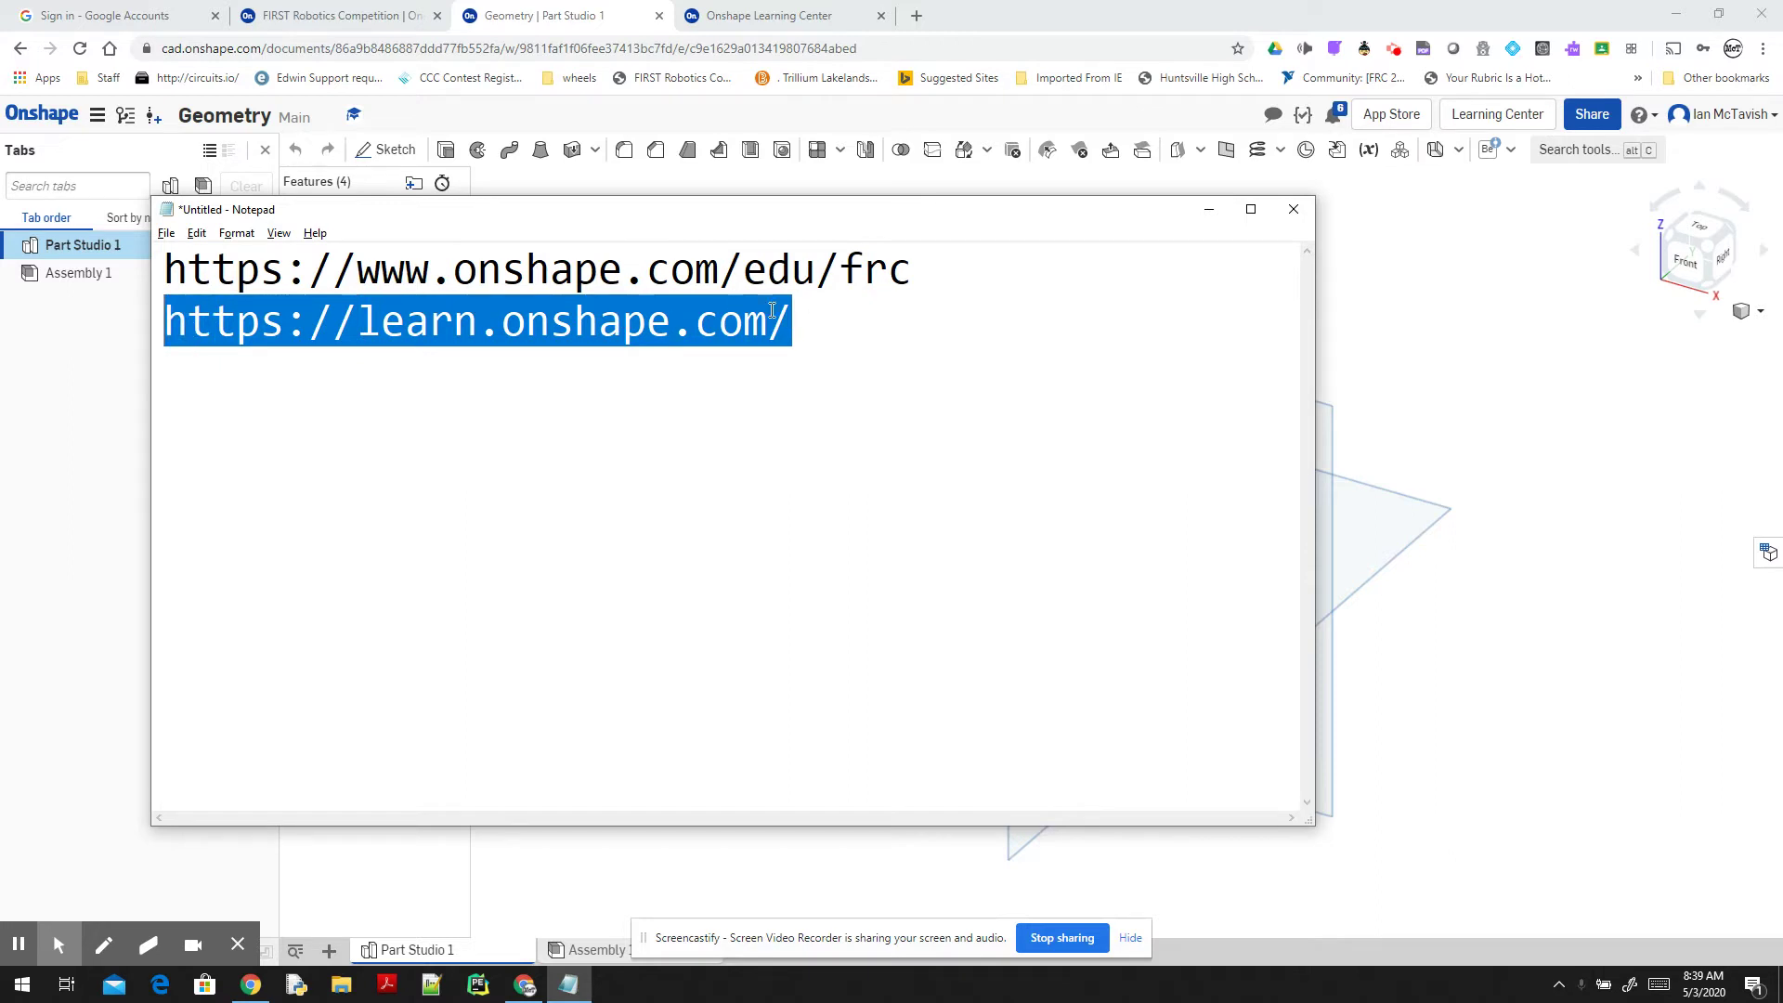
{"action": "left_click", "coordinate": [1495, 376]}
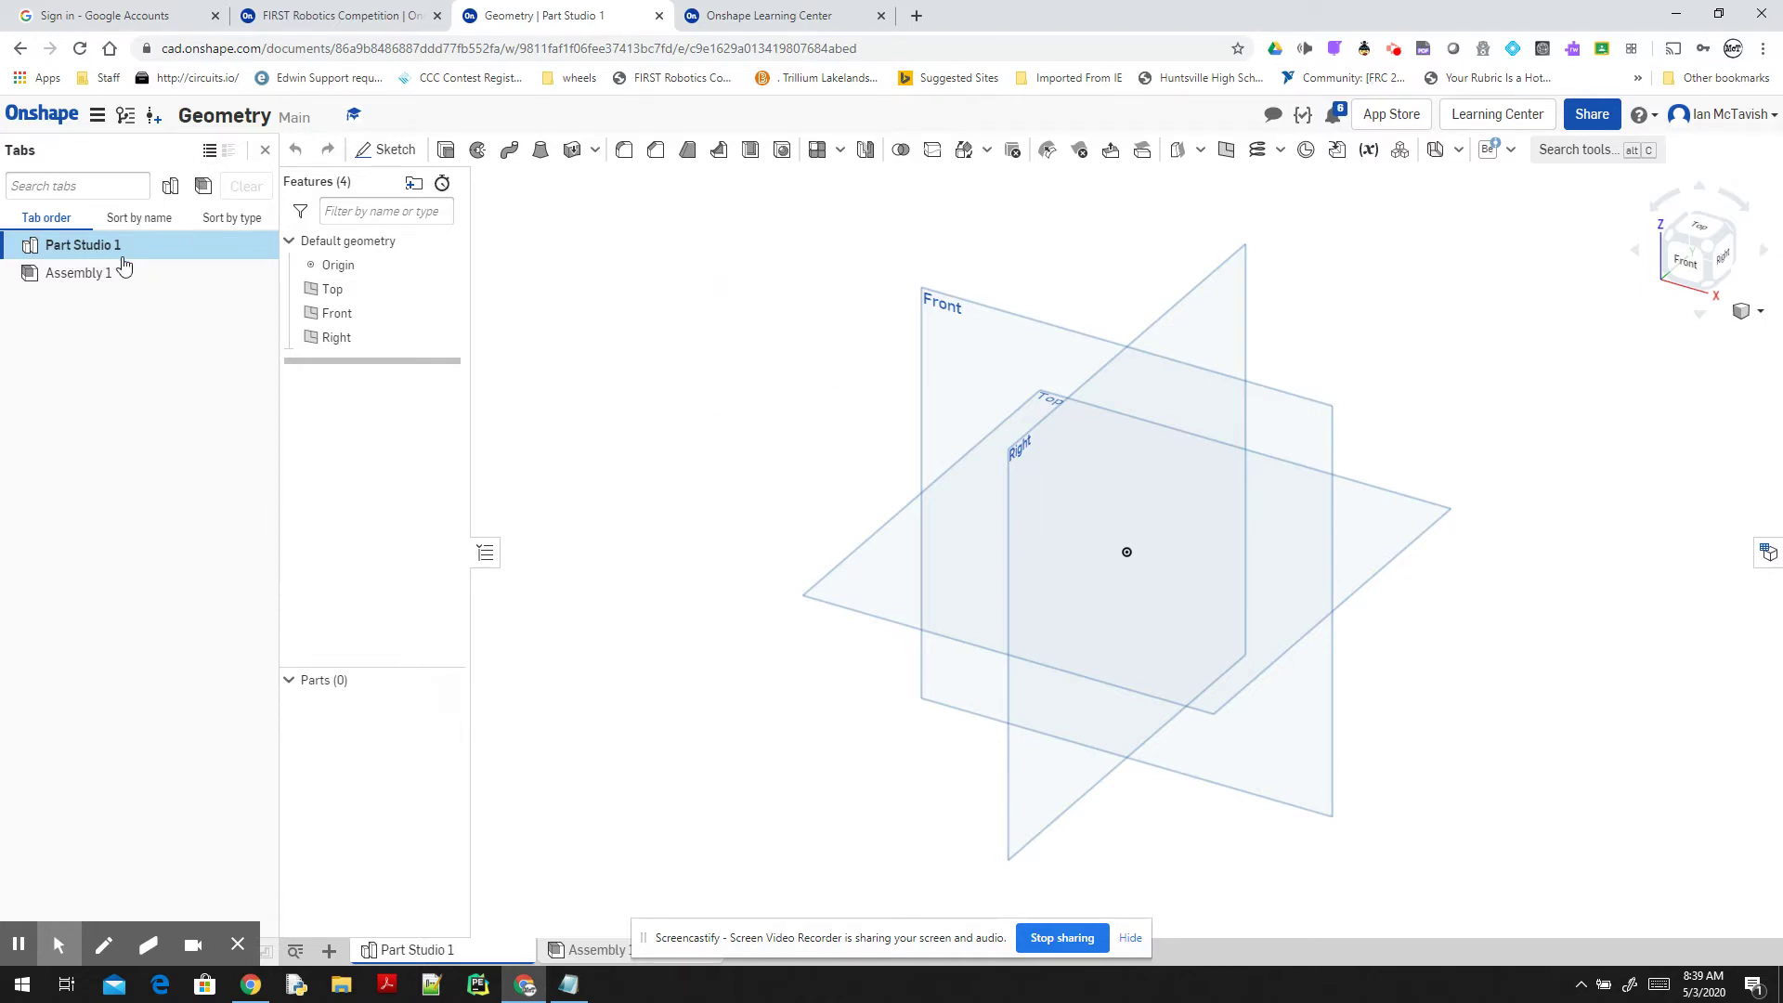
- Start a sketch on the Top plane and draw a closed line triangle with sides about 1.2, 1.6 and 1.9 in
{"action": "left_click", "coordinate": [363, 300]}
{"action": "left_click", "coordinate": [388, 151]}
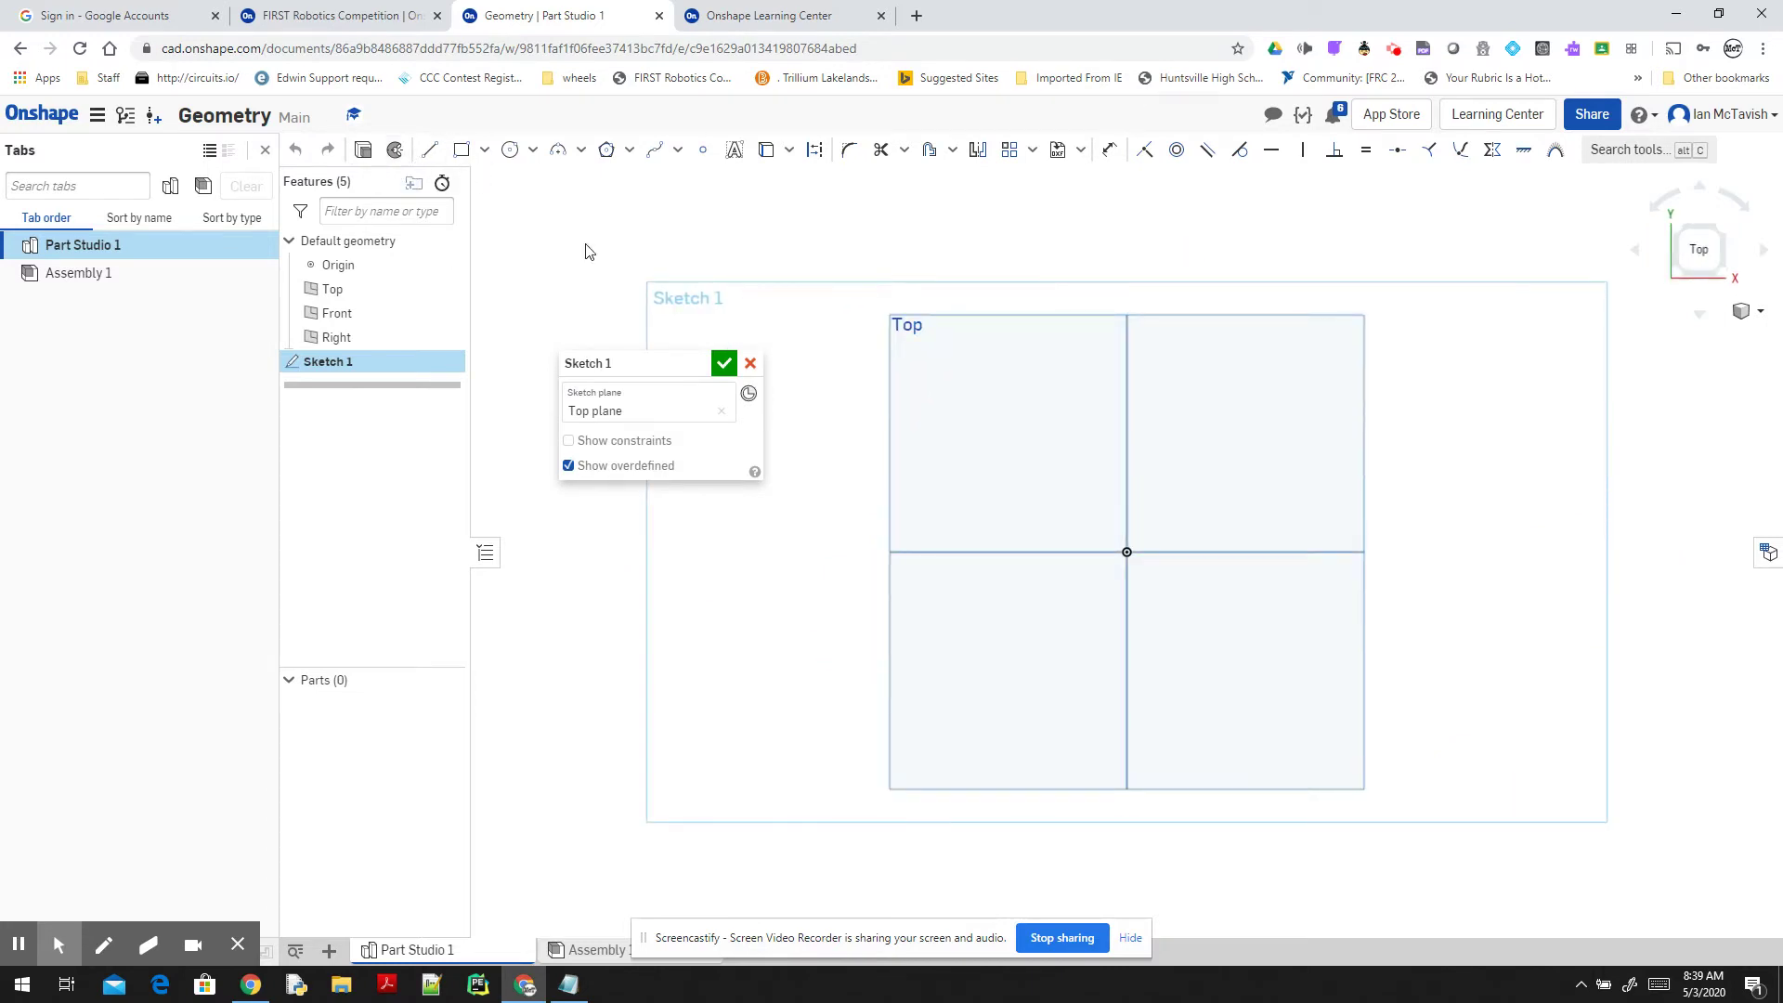
{"action": "left_click", "coordinate": [431, 152]}
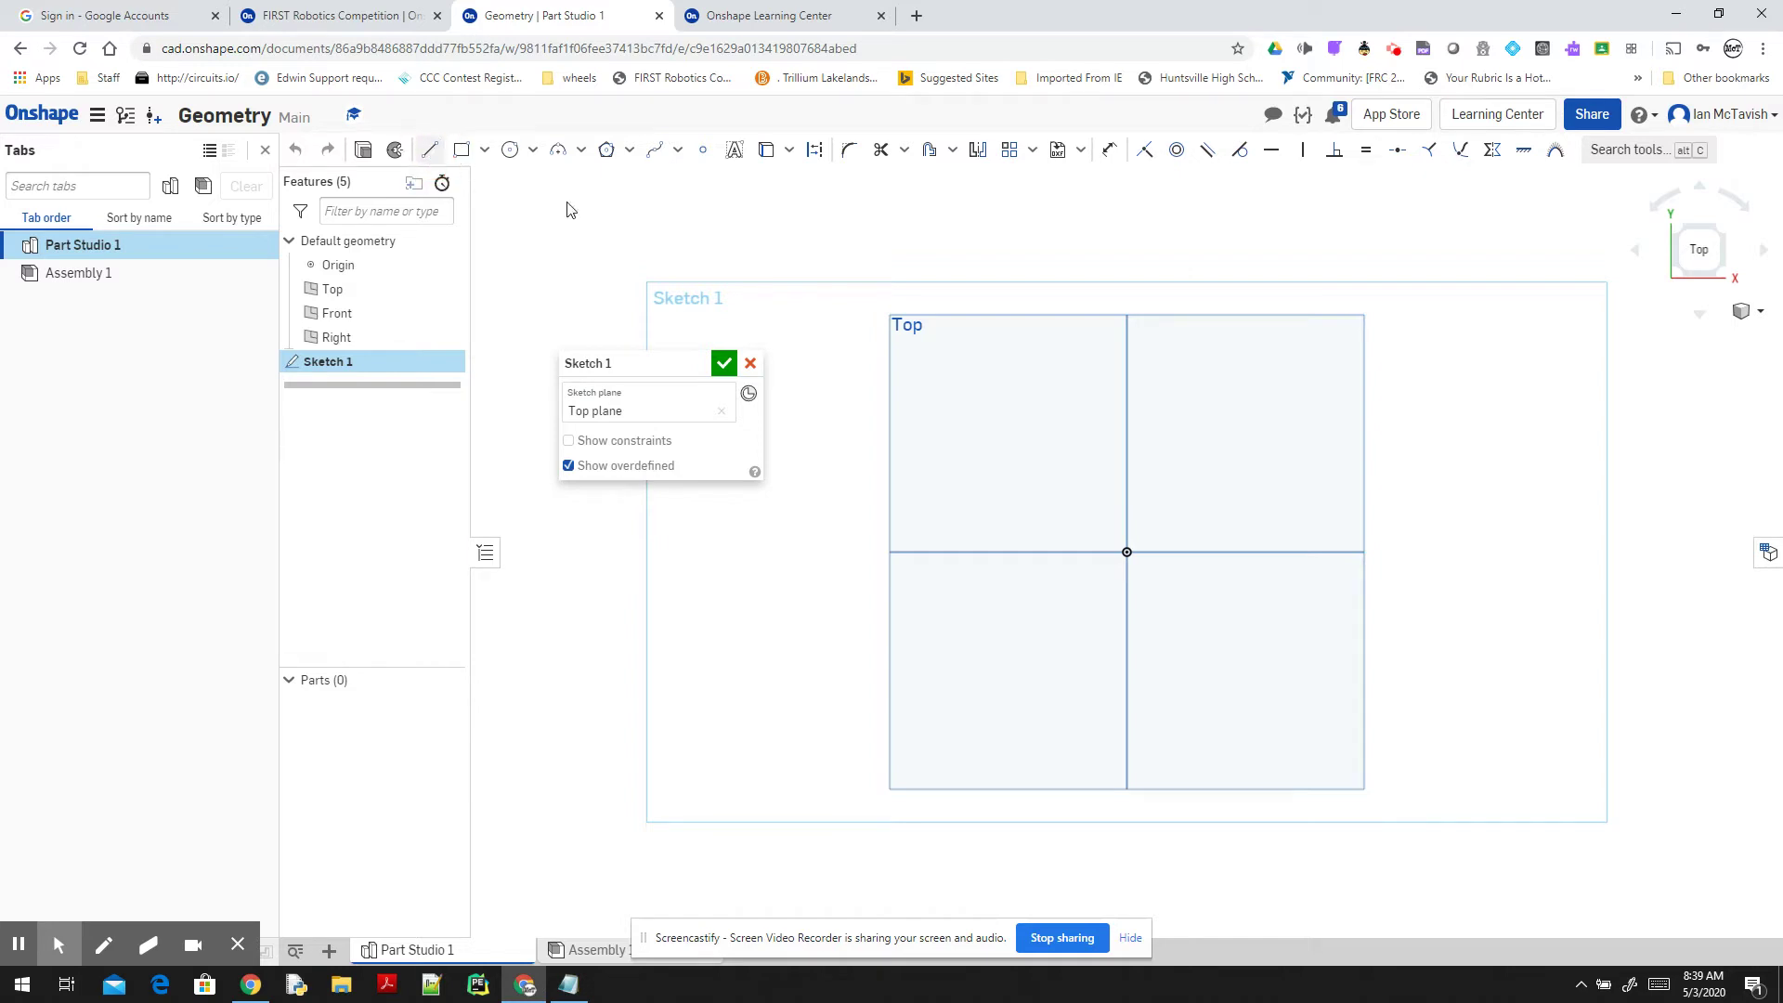
{"action": "left_click", "coordinate": [916, 375]}
{"action": "left_click", "coordinate": [955, 461]}
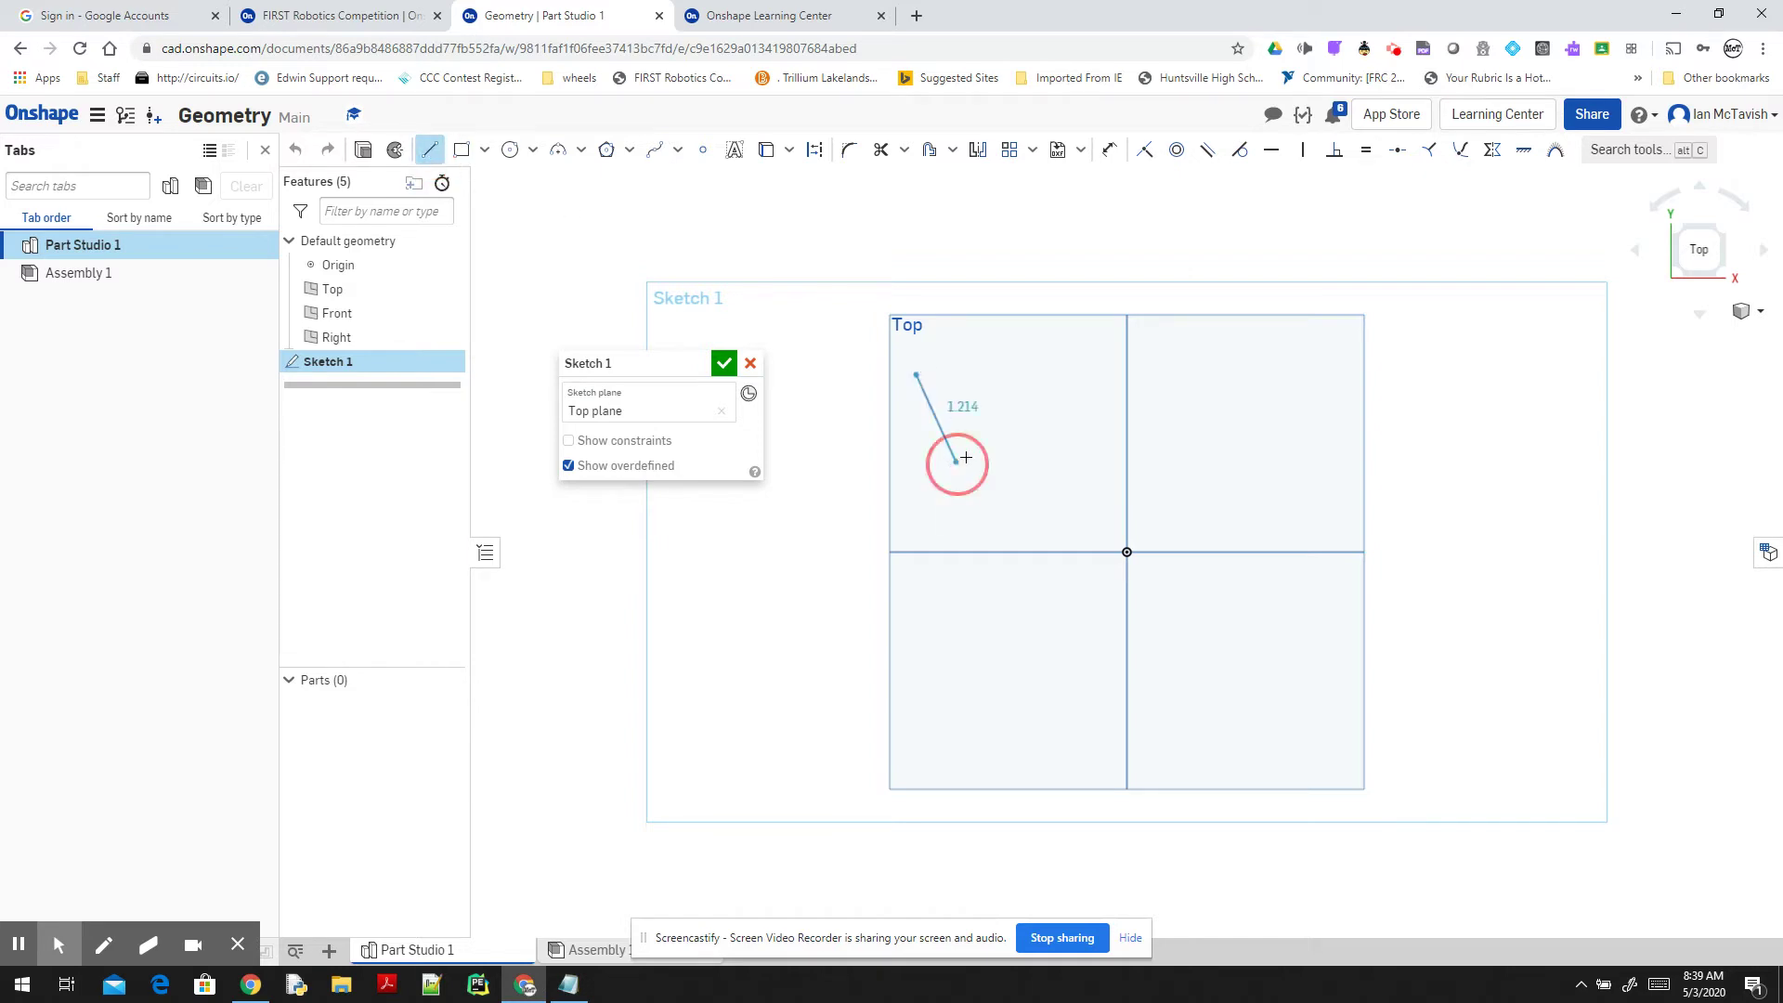
{"action": "left_click", "coordinate": [1061, 394]}
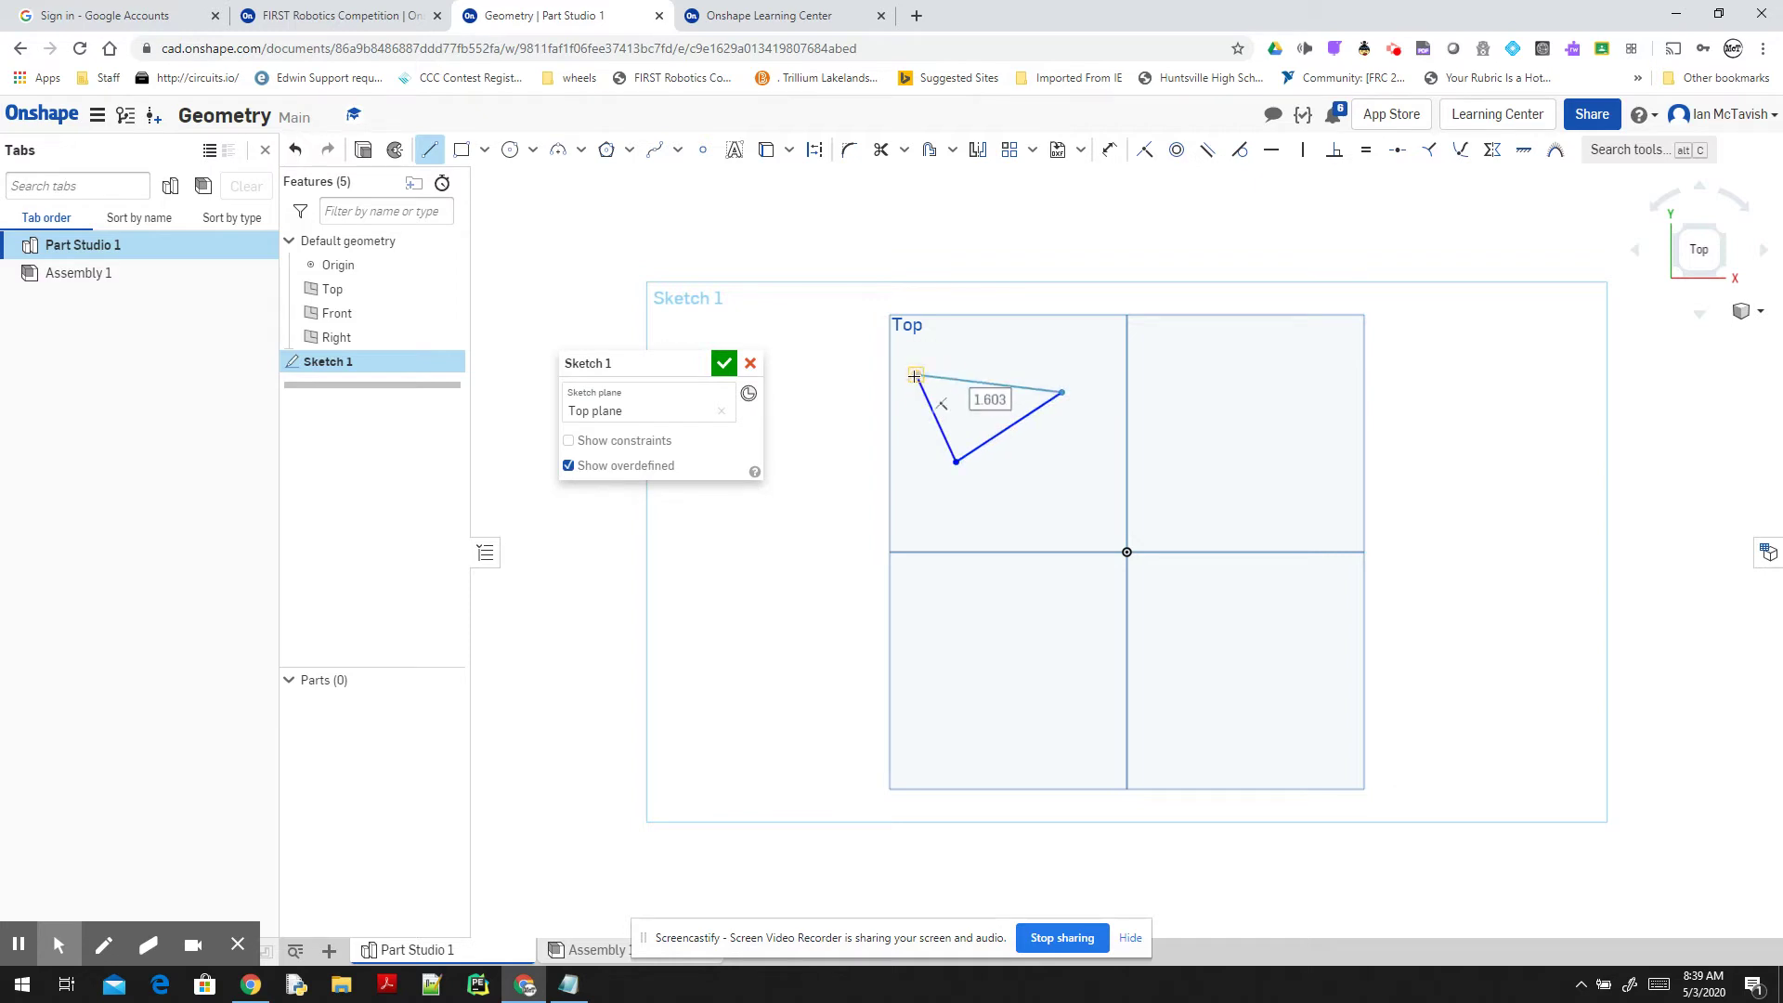
{"action": "left_click", "coordinate": [915, 375]}
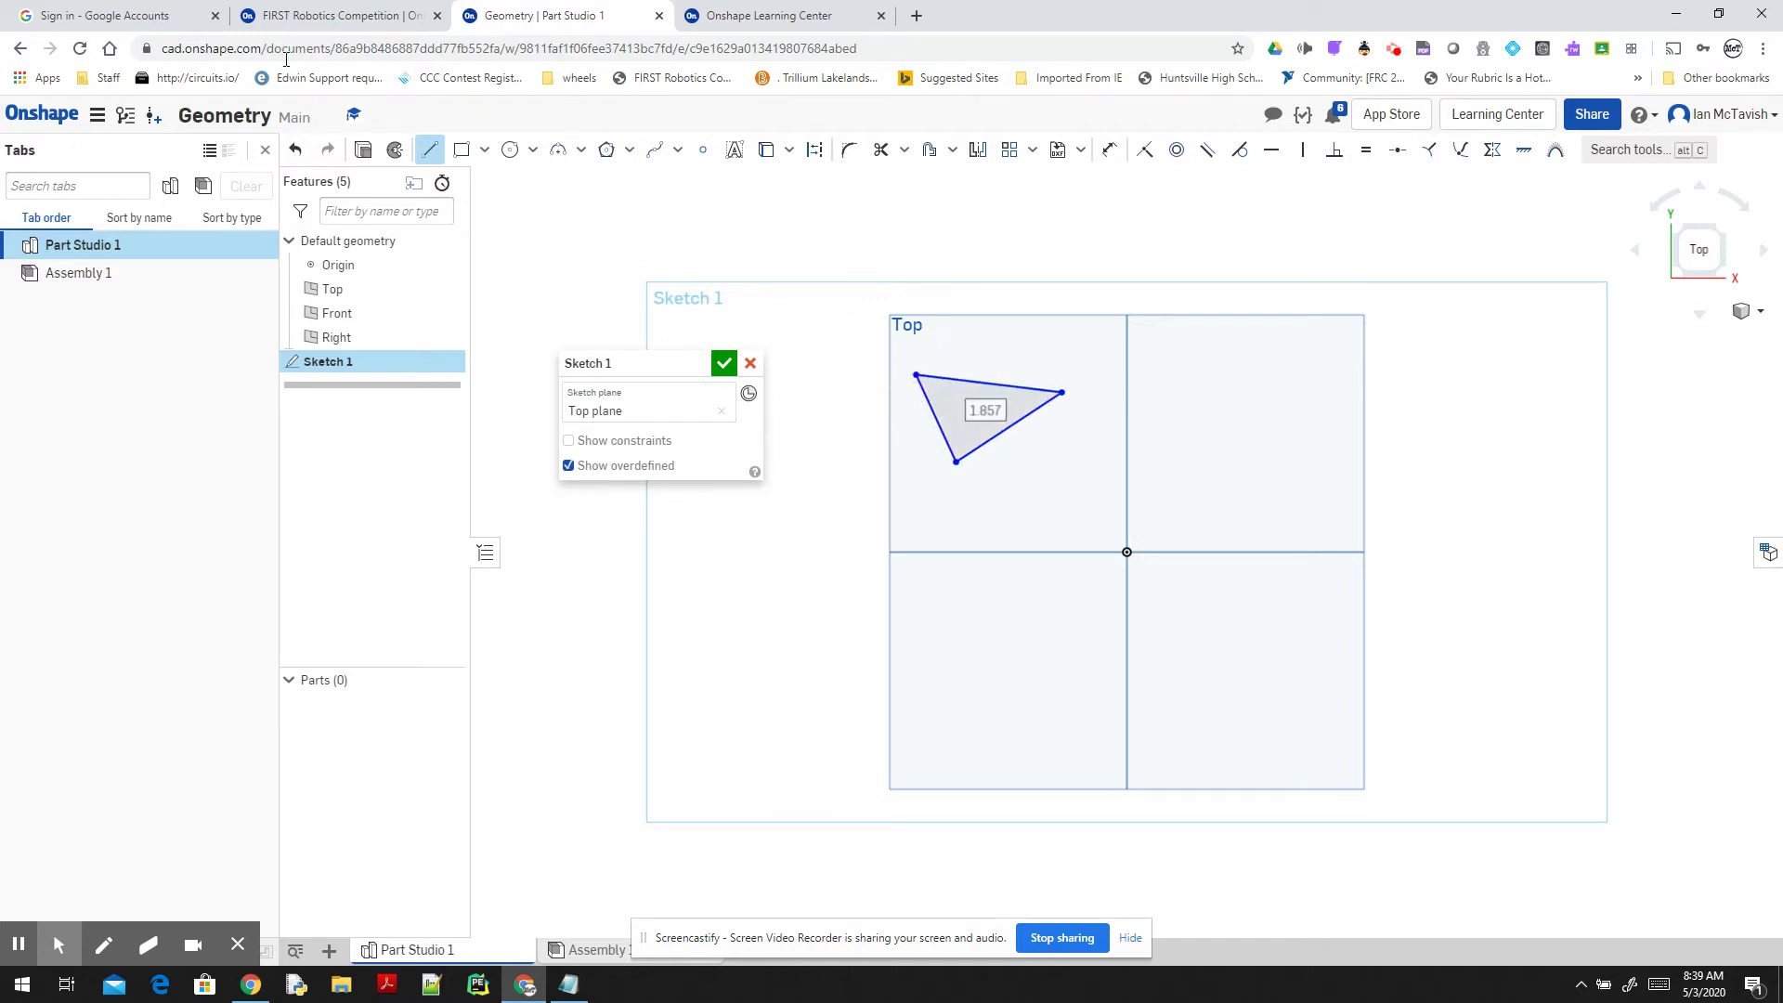
{"action": "left_click", "coordinate": [429, 149]}
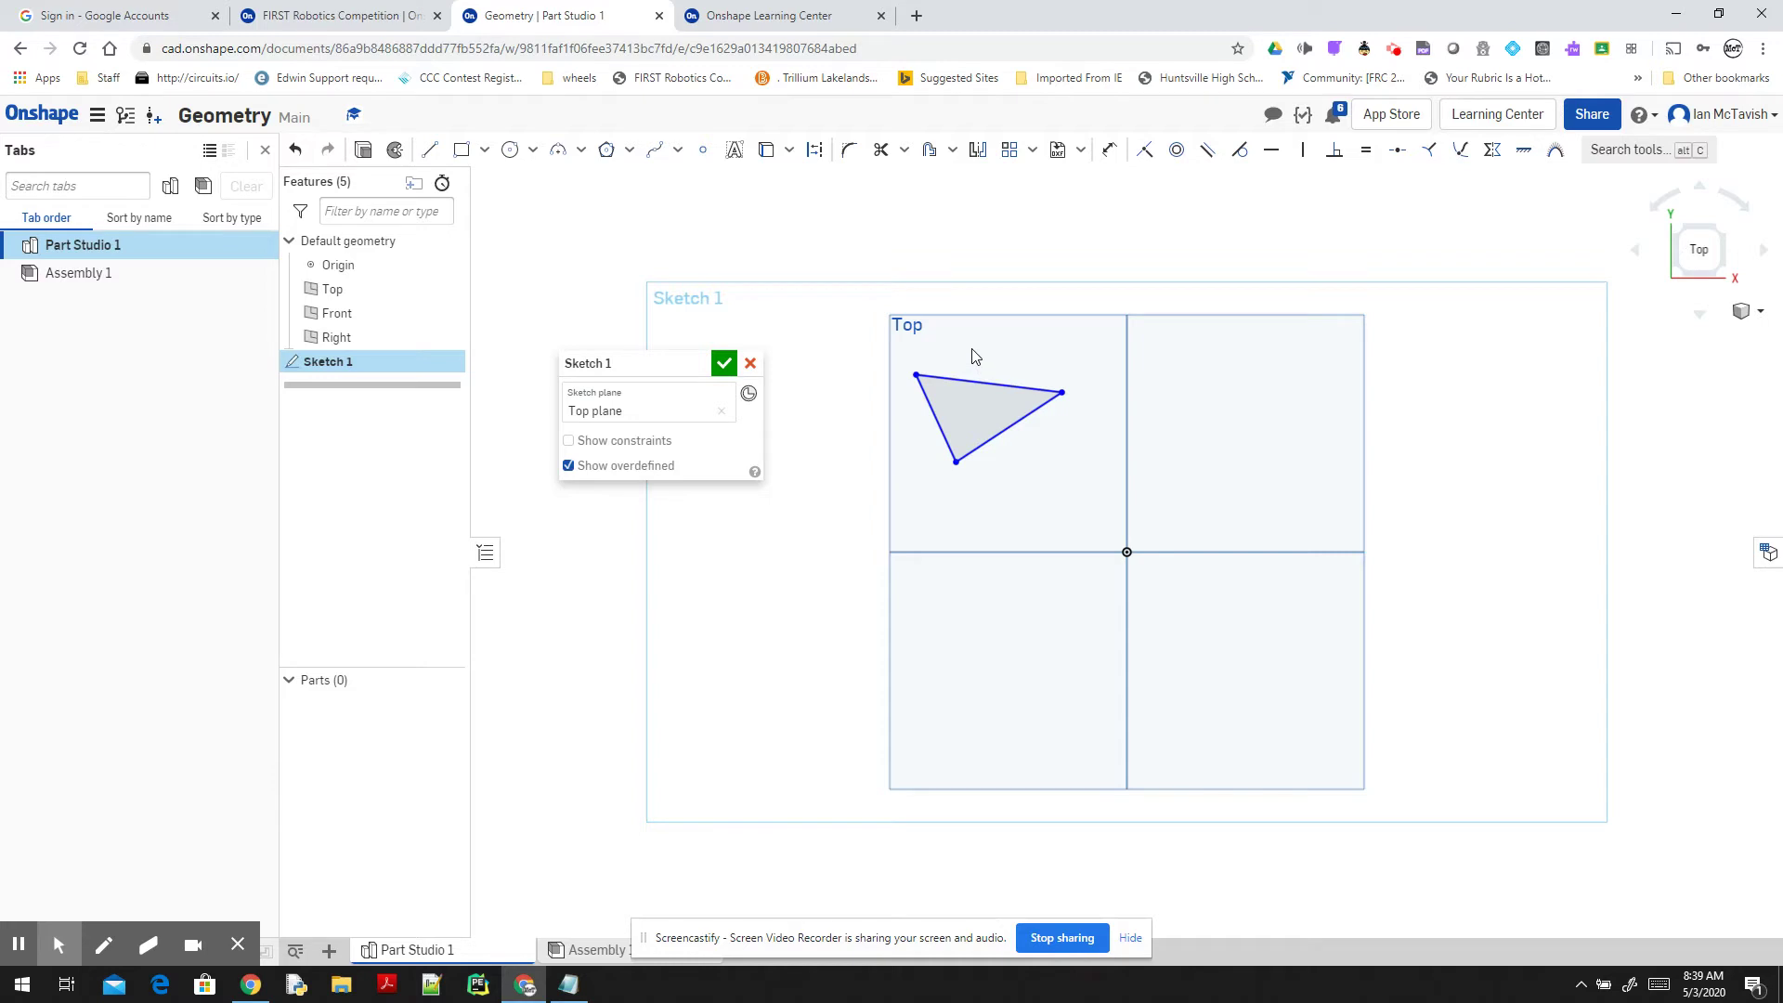
- Dimension the triangle's upper side and set its length to 8 in
{"action": "left_click", "coordinate": [1109, 149]}
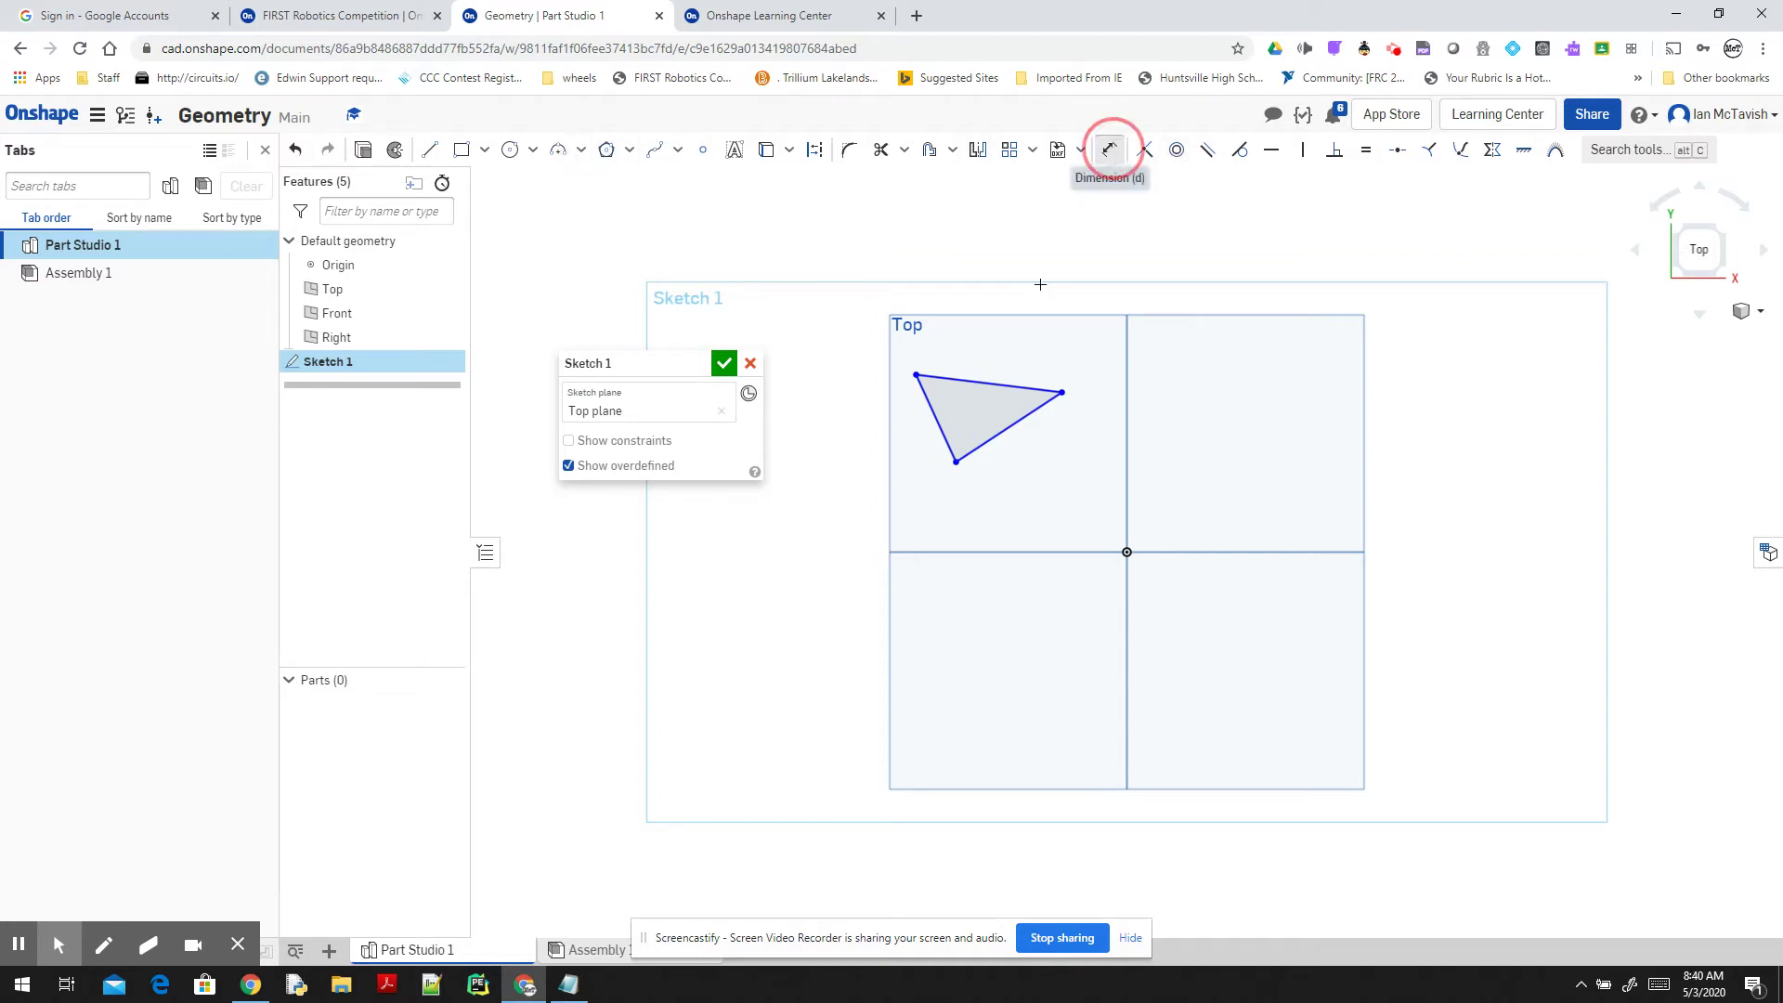
{"action": "left_click", "coordinate": [980, 382]}
{"action": "left_click", "coordinate": [988, 331]}
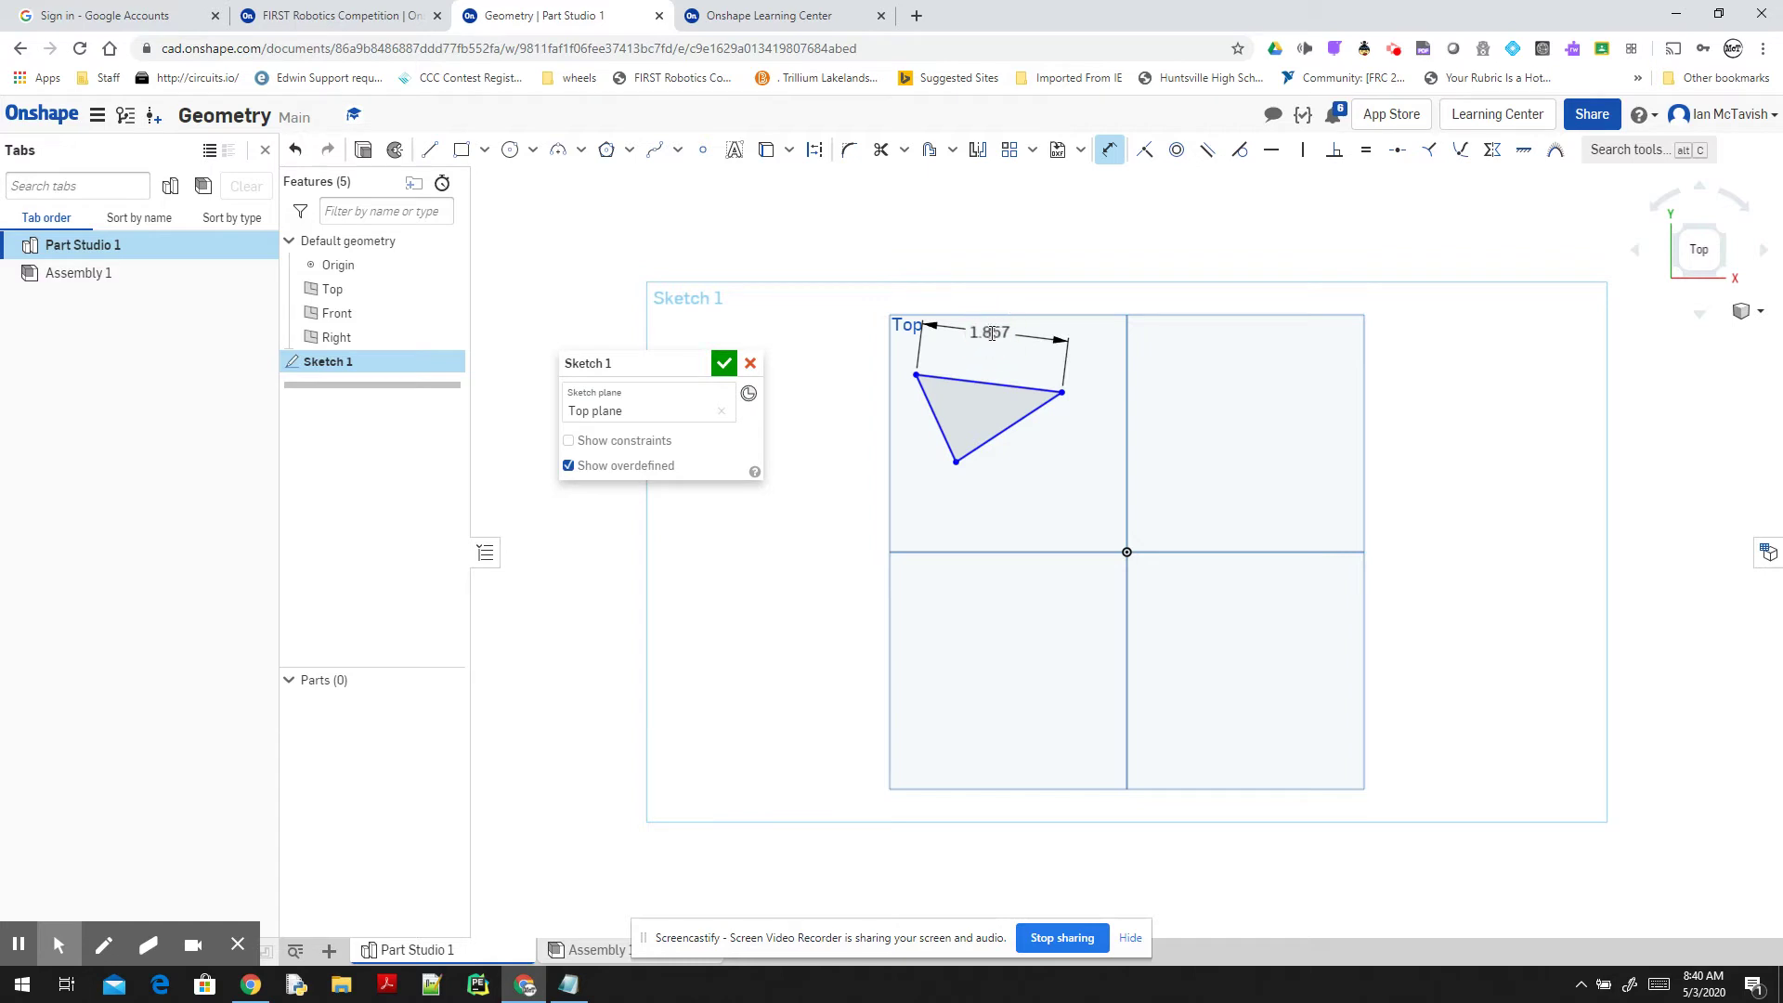
{"action": "type", "text": "1.957"}
{"action": "key", "text": "Return"}
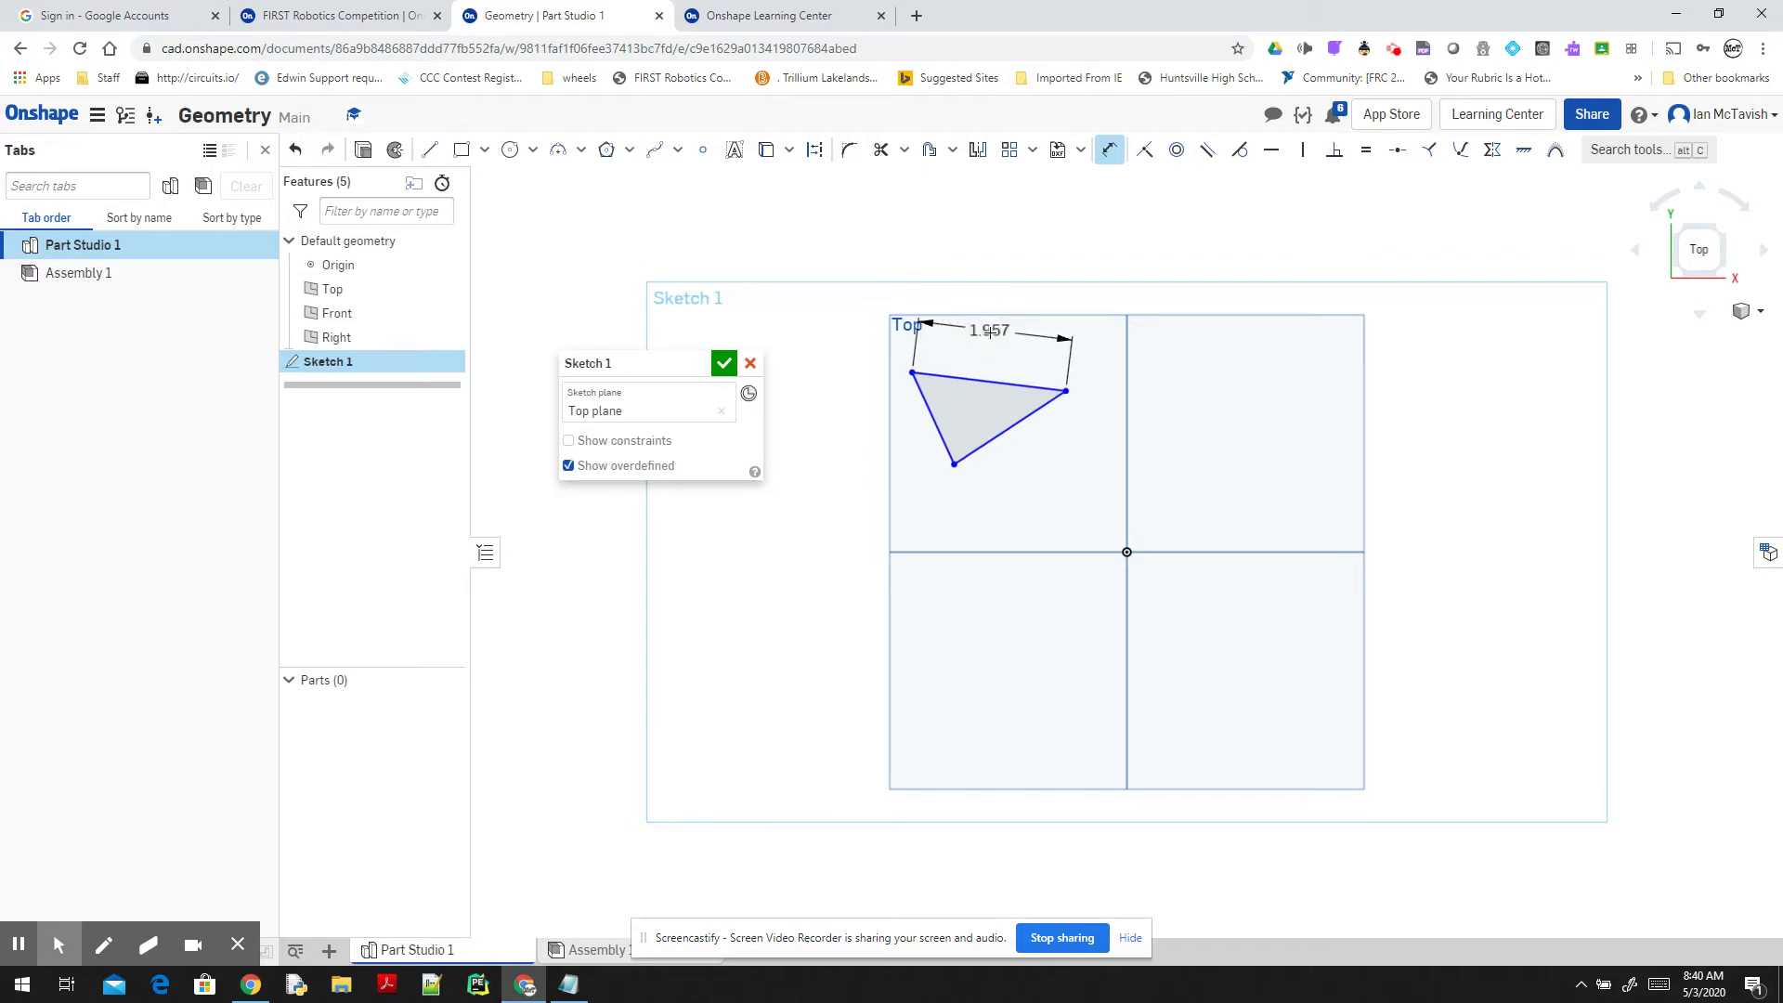
{"action": "left_click", "coordinate": [1109, 150]}
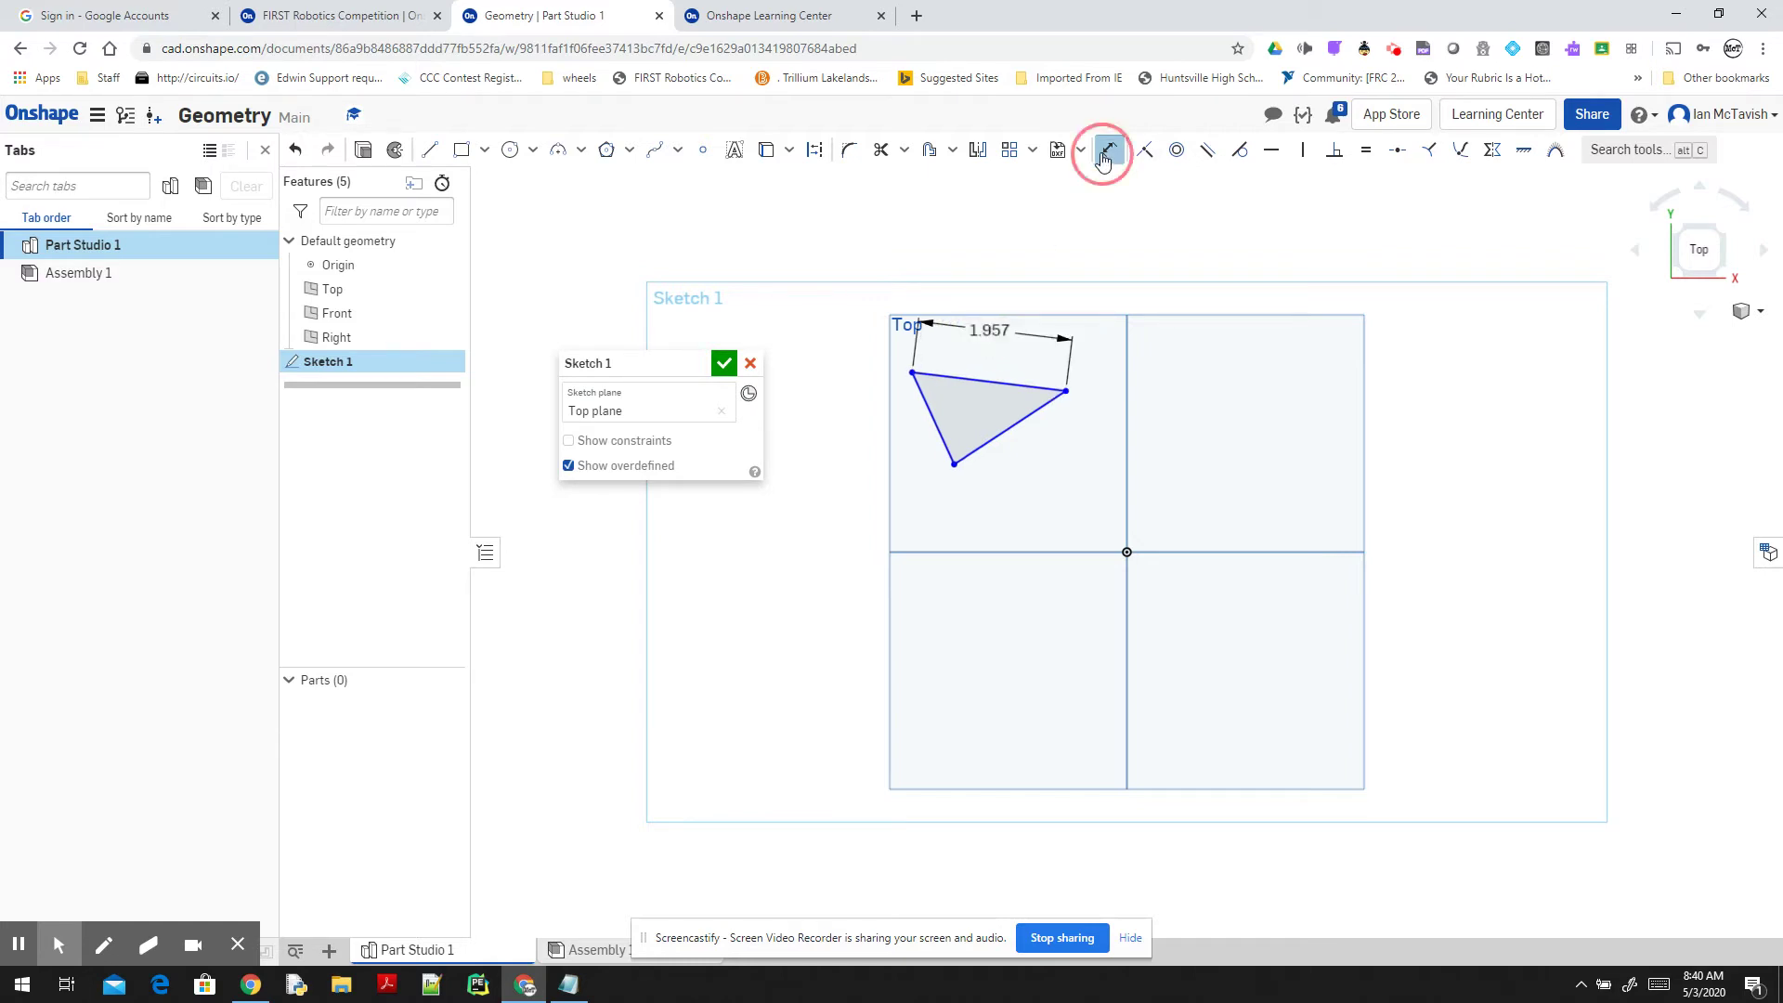
{"action": "left_click", "coordinate": [983, 330]}
{"action": "double_click", "coordinate": [983, 331]}
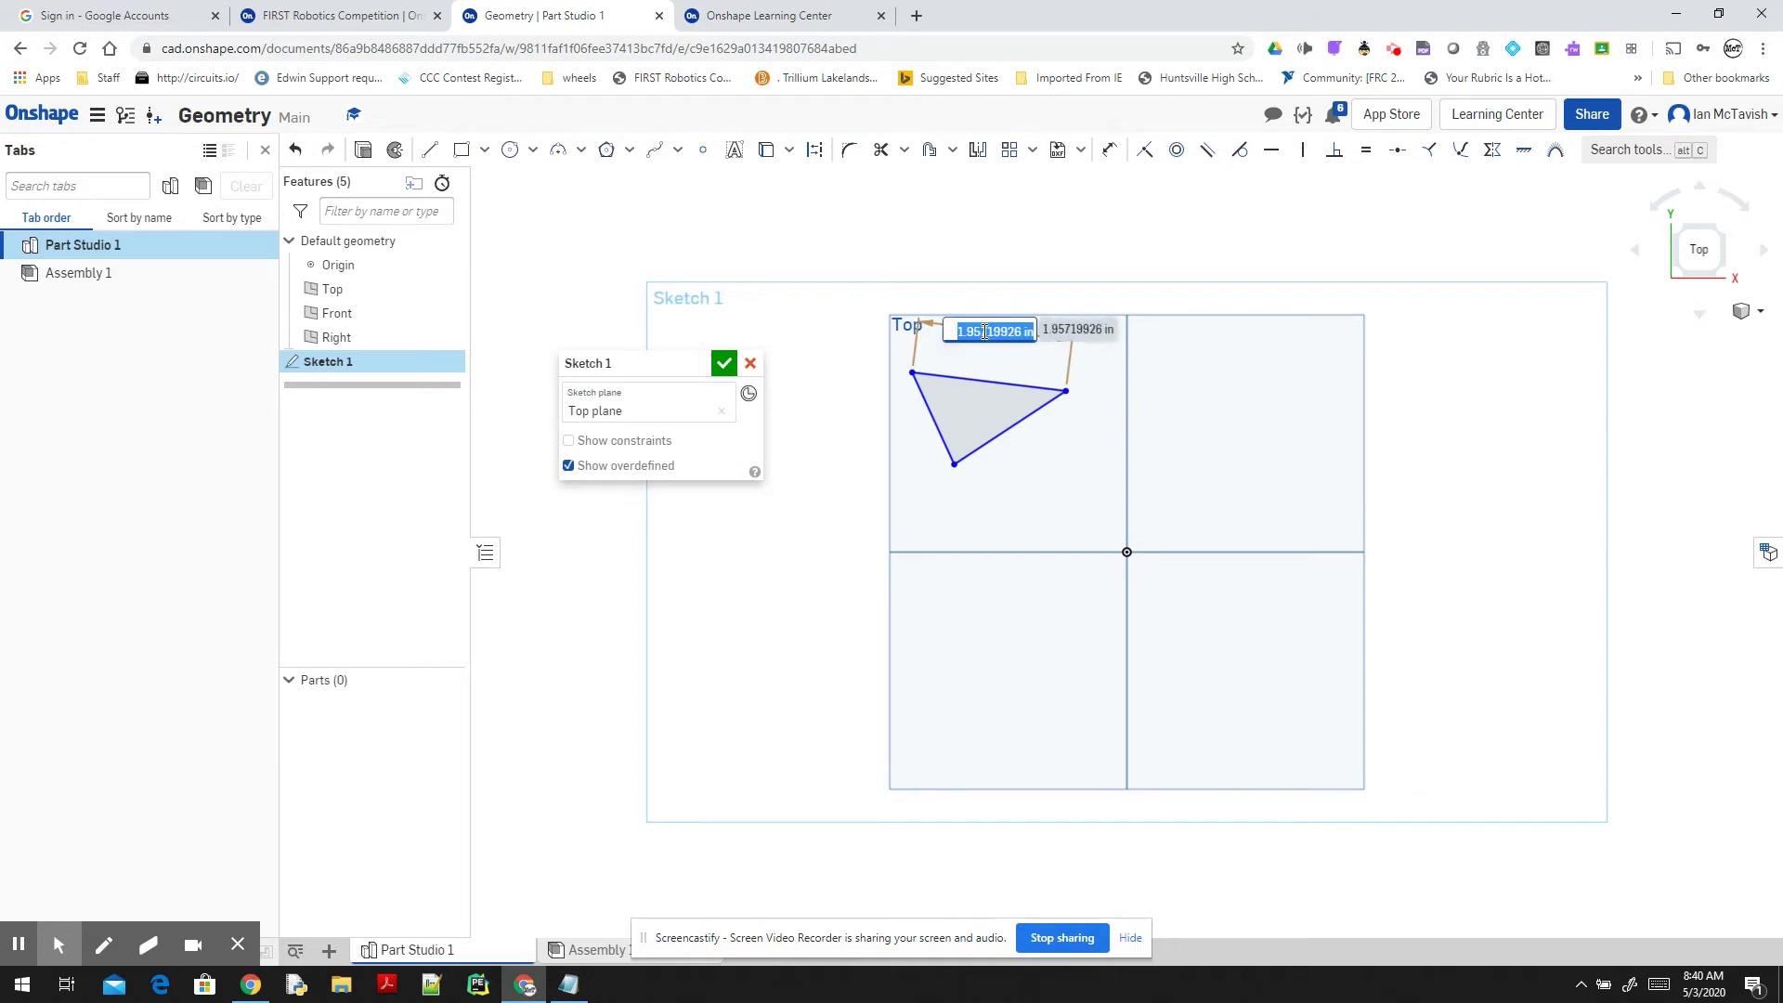
{"action": "type", "text": "8"}
{"action": "key", "text": "Return"}
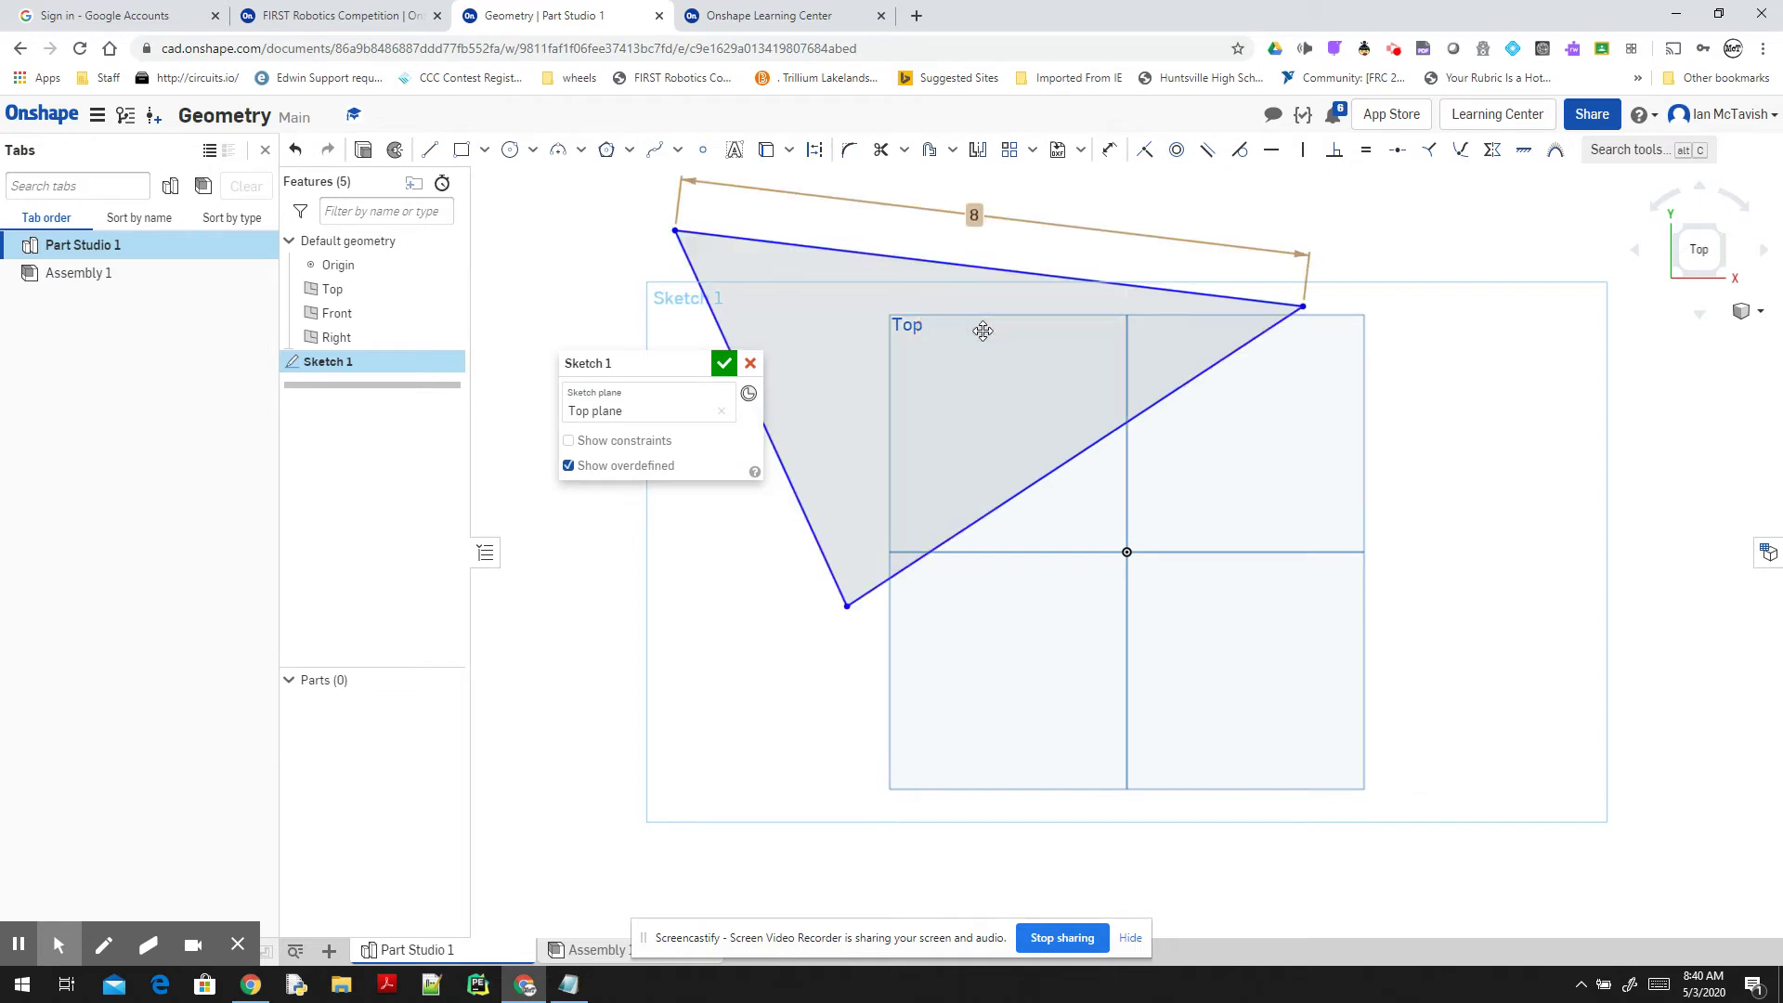
{"action": "left_click", "coordinate": [1087, 221]}
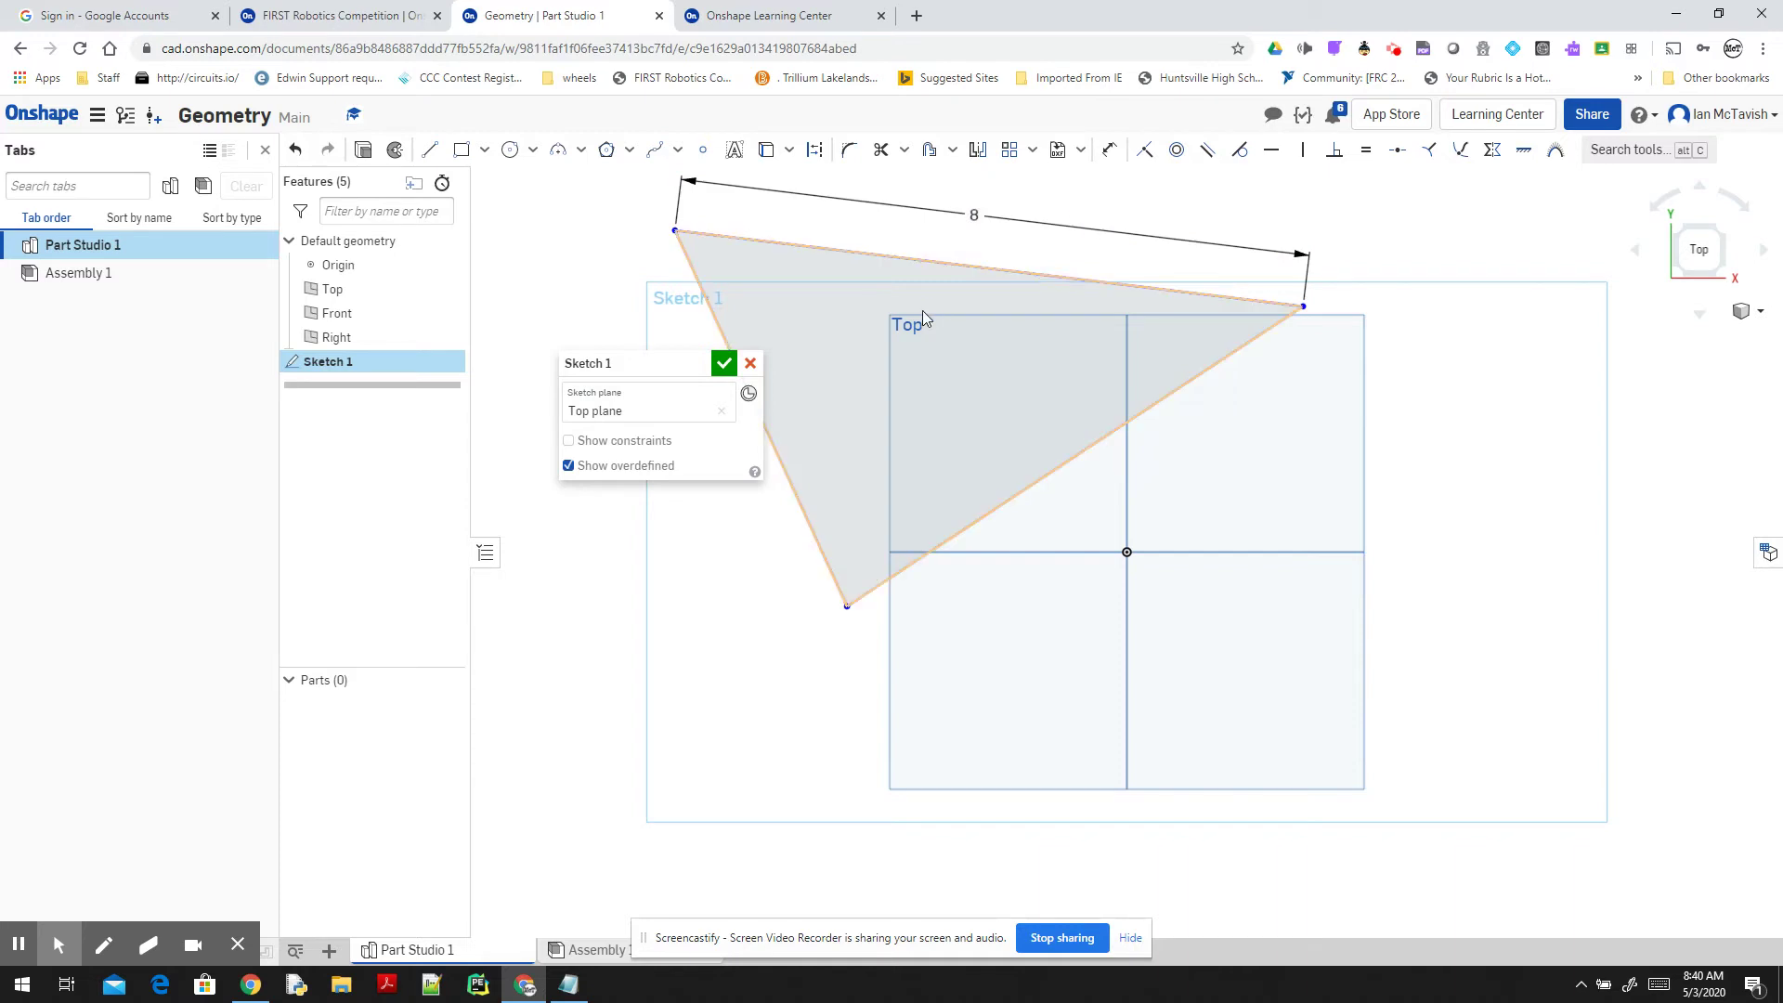
- Dimension the triangle's left side at 6 in
{"action": "left_click", "coordinate": [1104, 153]}
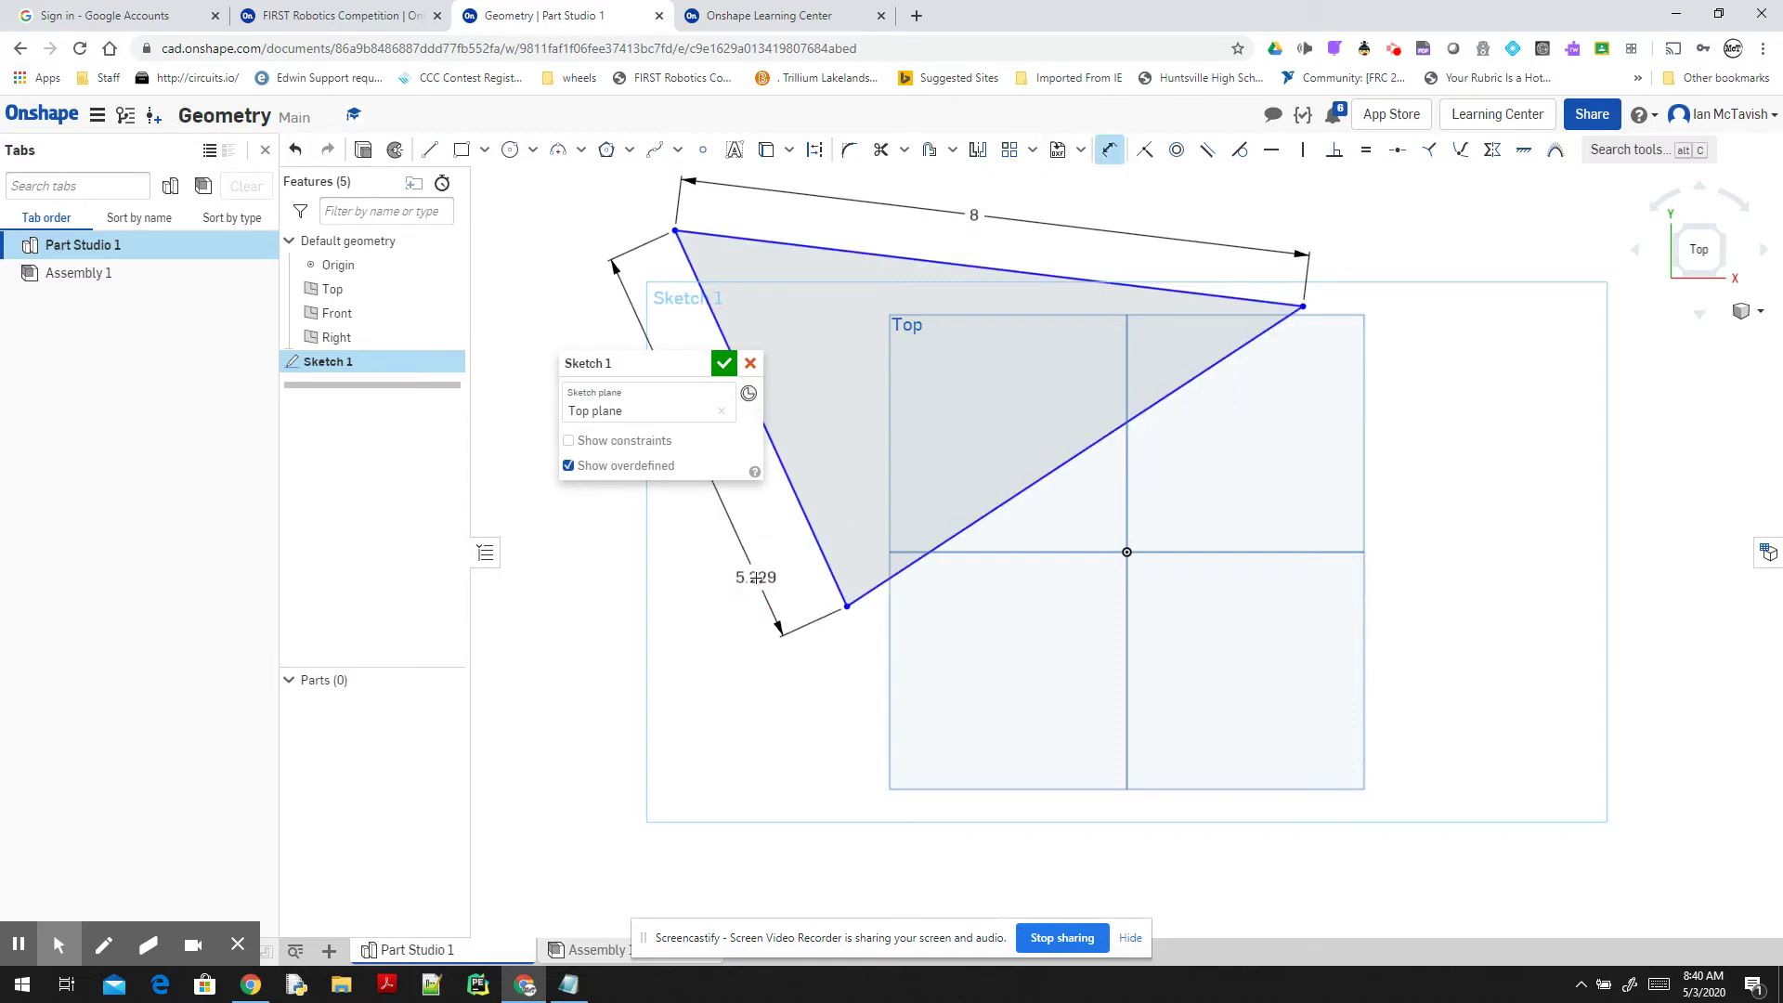
{"action": "left_click", "coordinate": [756, 577]}
{"action": "type", "text": "6"}
{"action": "key", "text": "Return"}
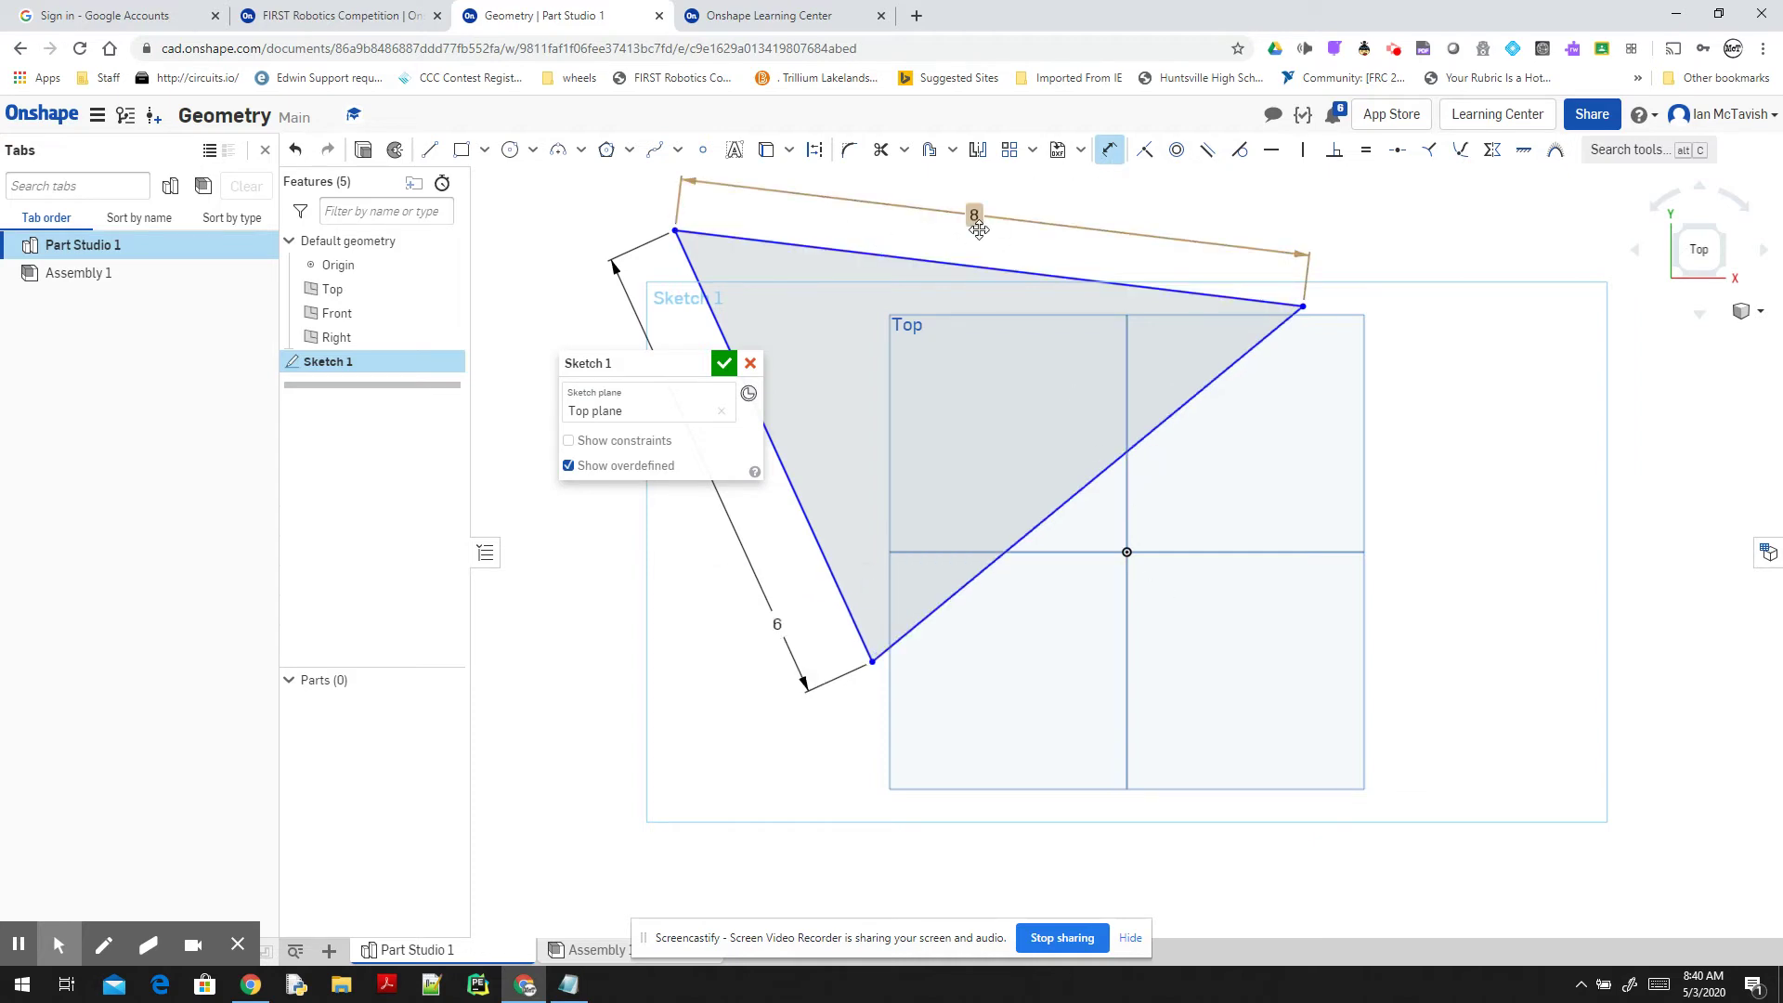
- Dimension the angle between the triangle's upper and left sides at 72 degrees
{"action": "left_click", "coordinate": [785, 242]}
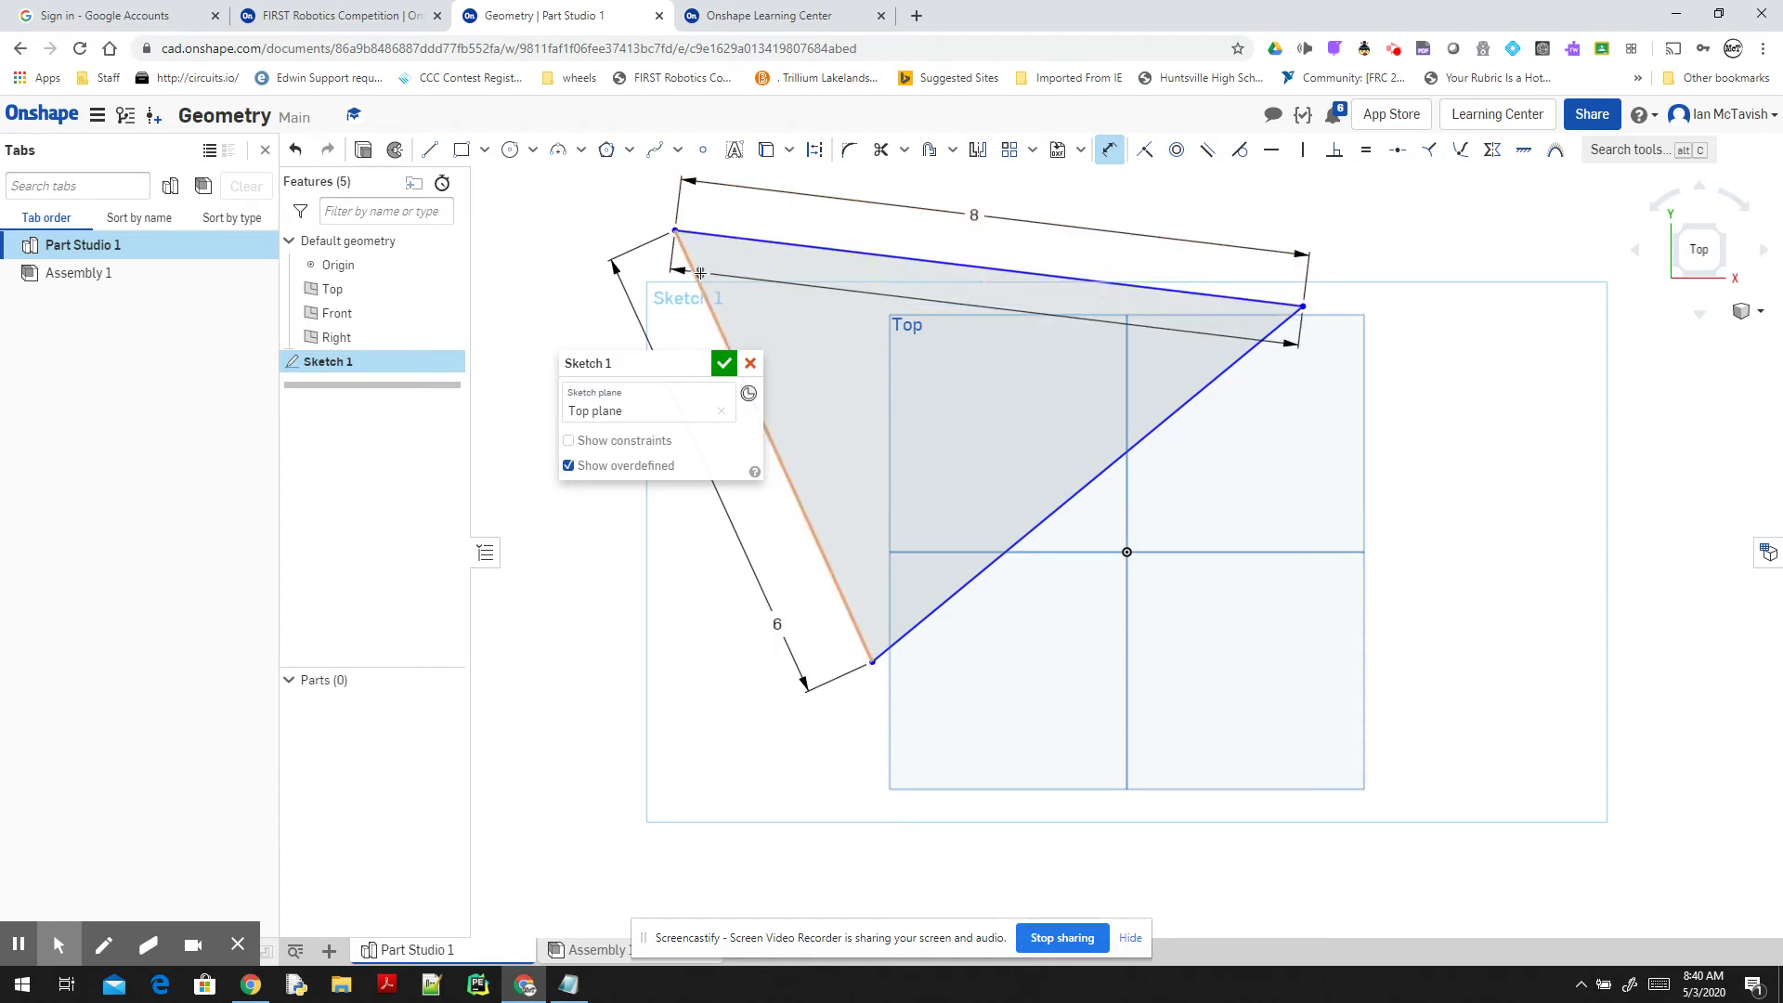
{"action": "left_click", "coordinate": [694, 270]}
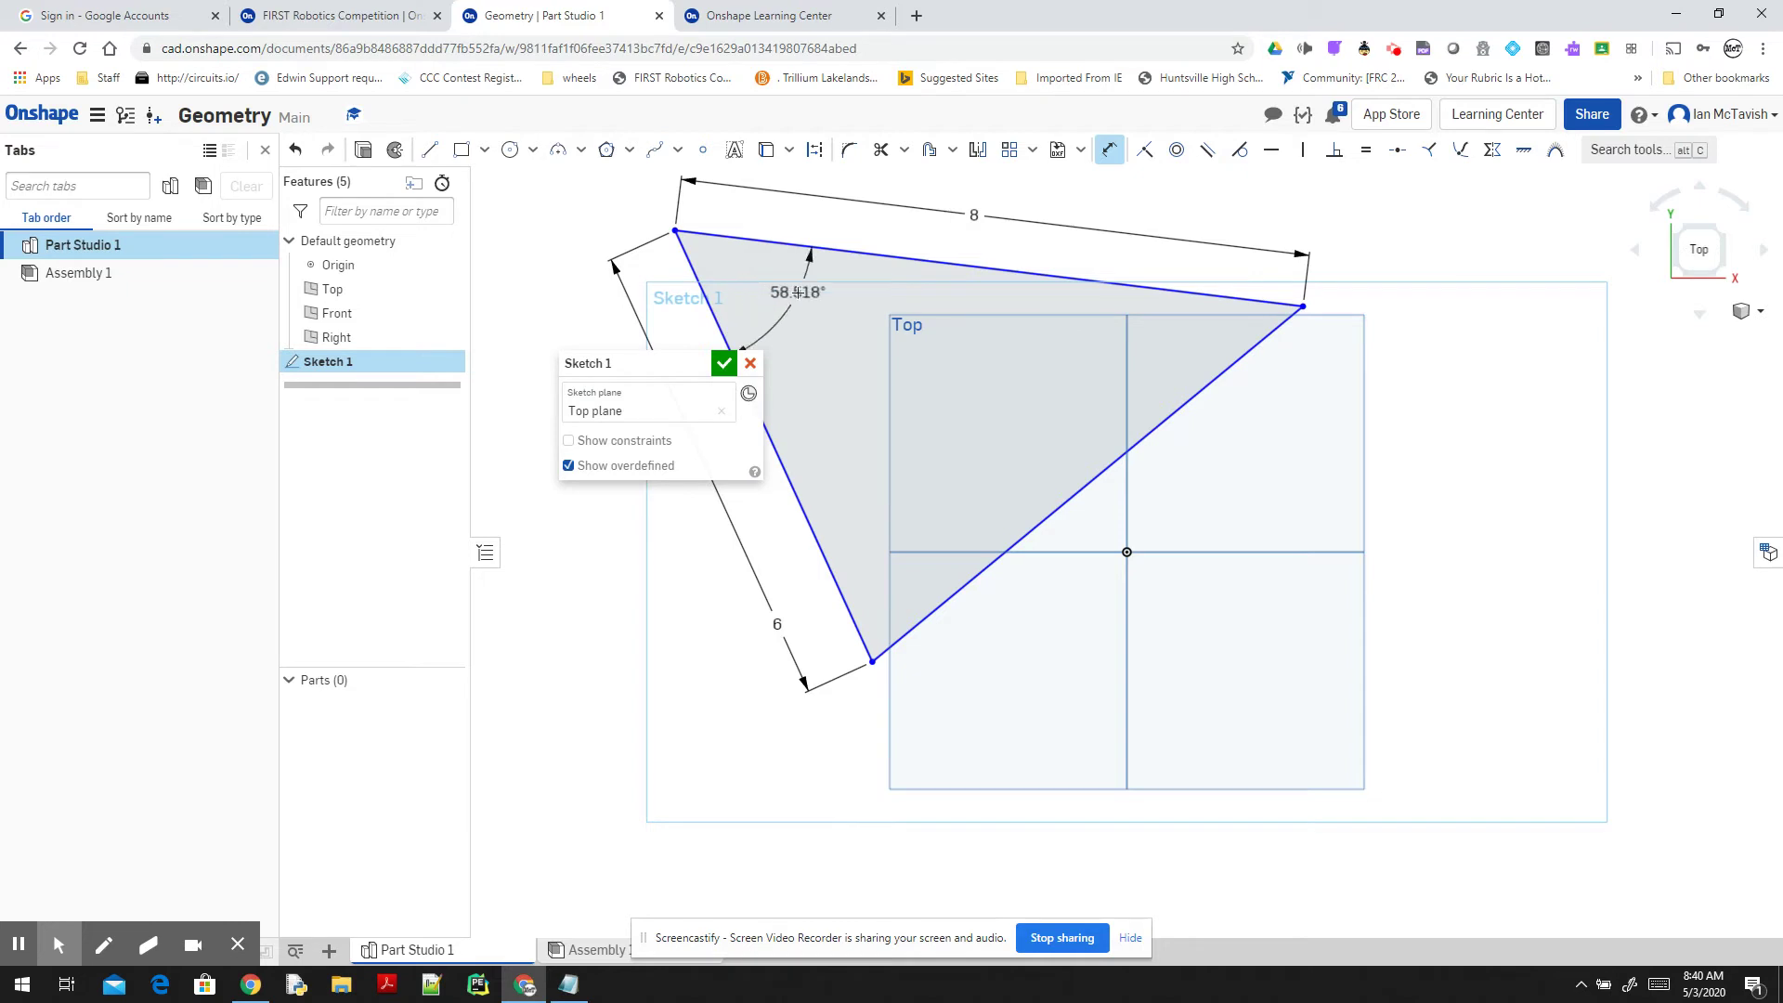
{"action": "left_click", "coordinate": [798, 292]}
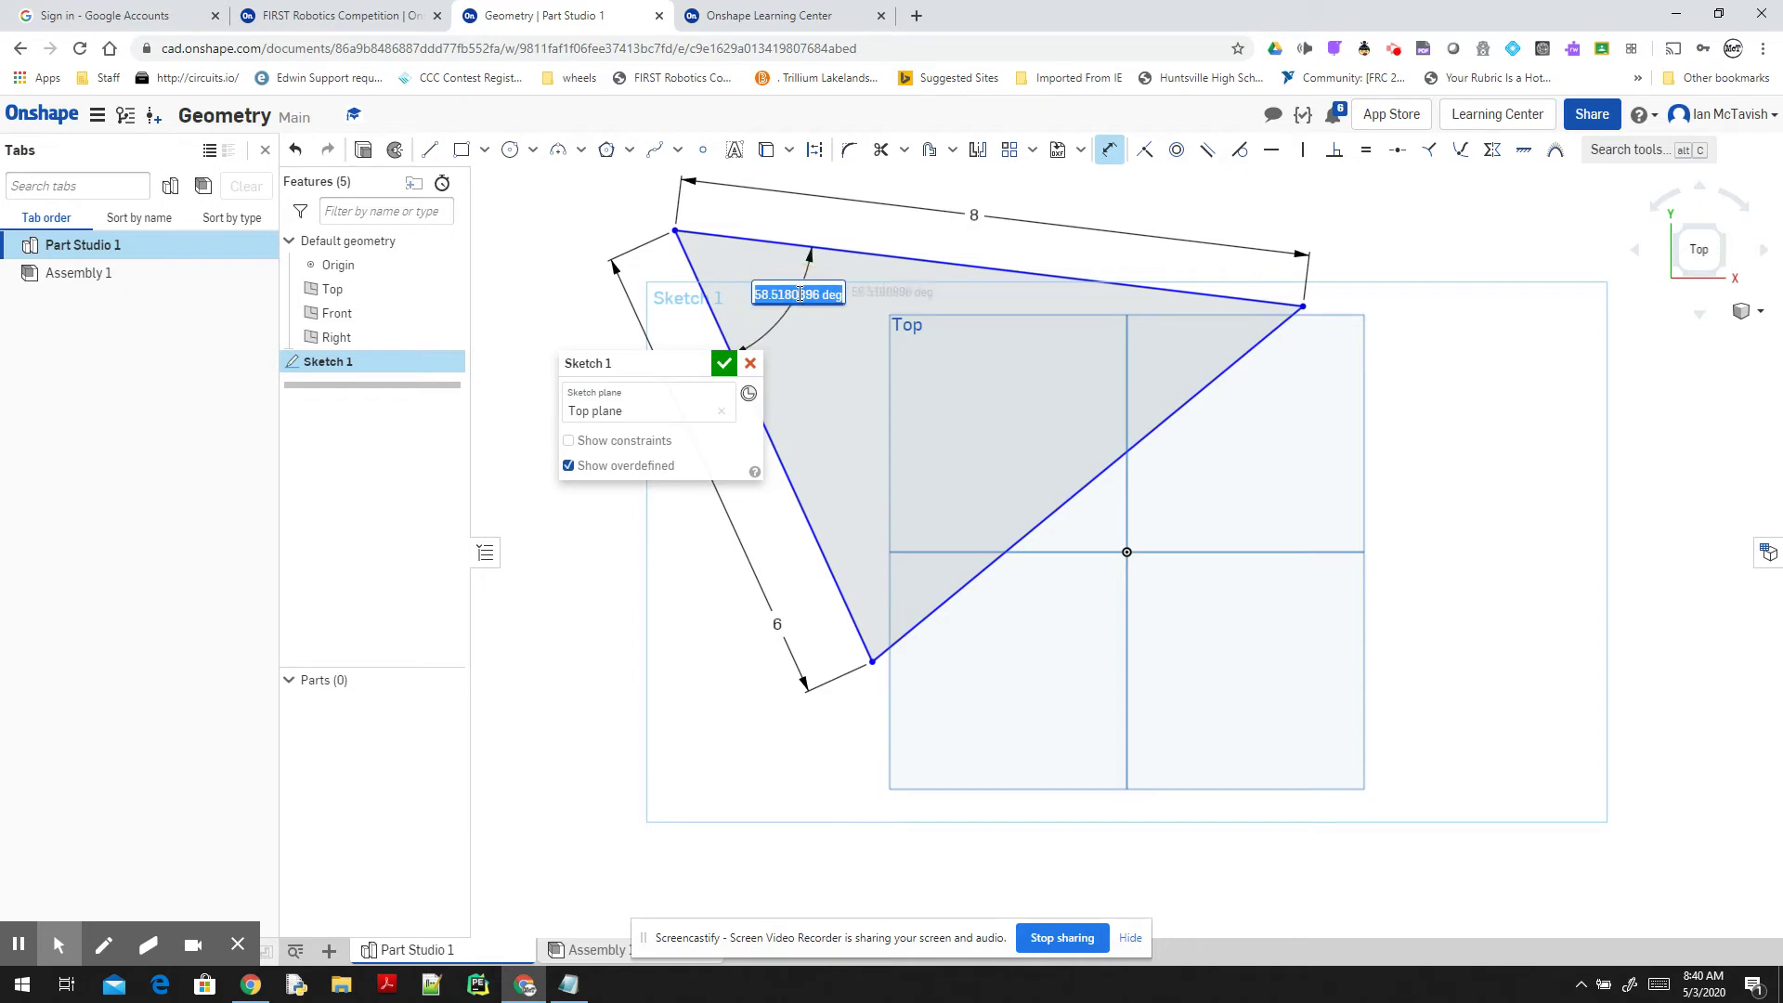
{"action": "type", "text": "72"}
{"action": "key", "text": "Return"}
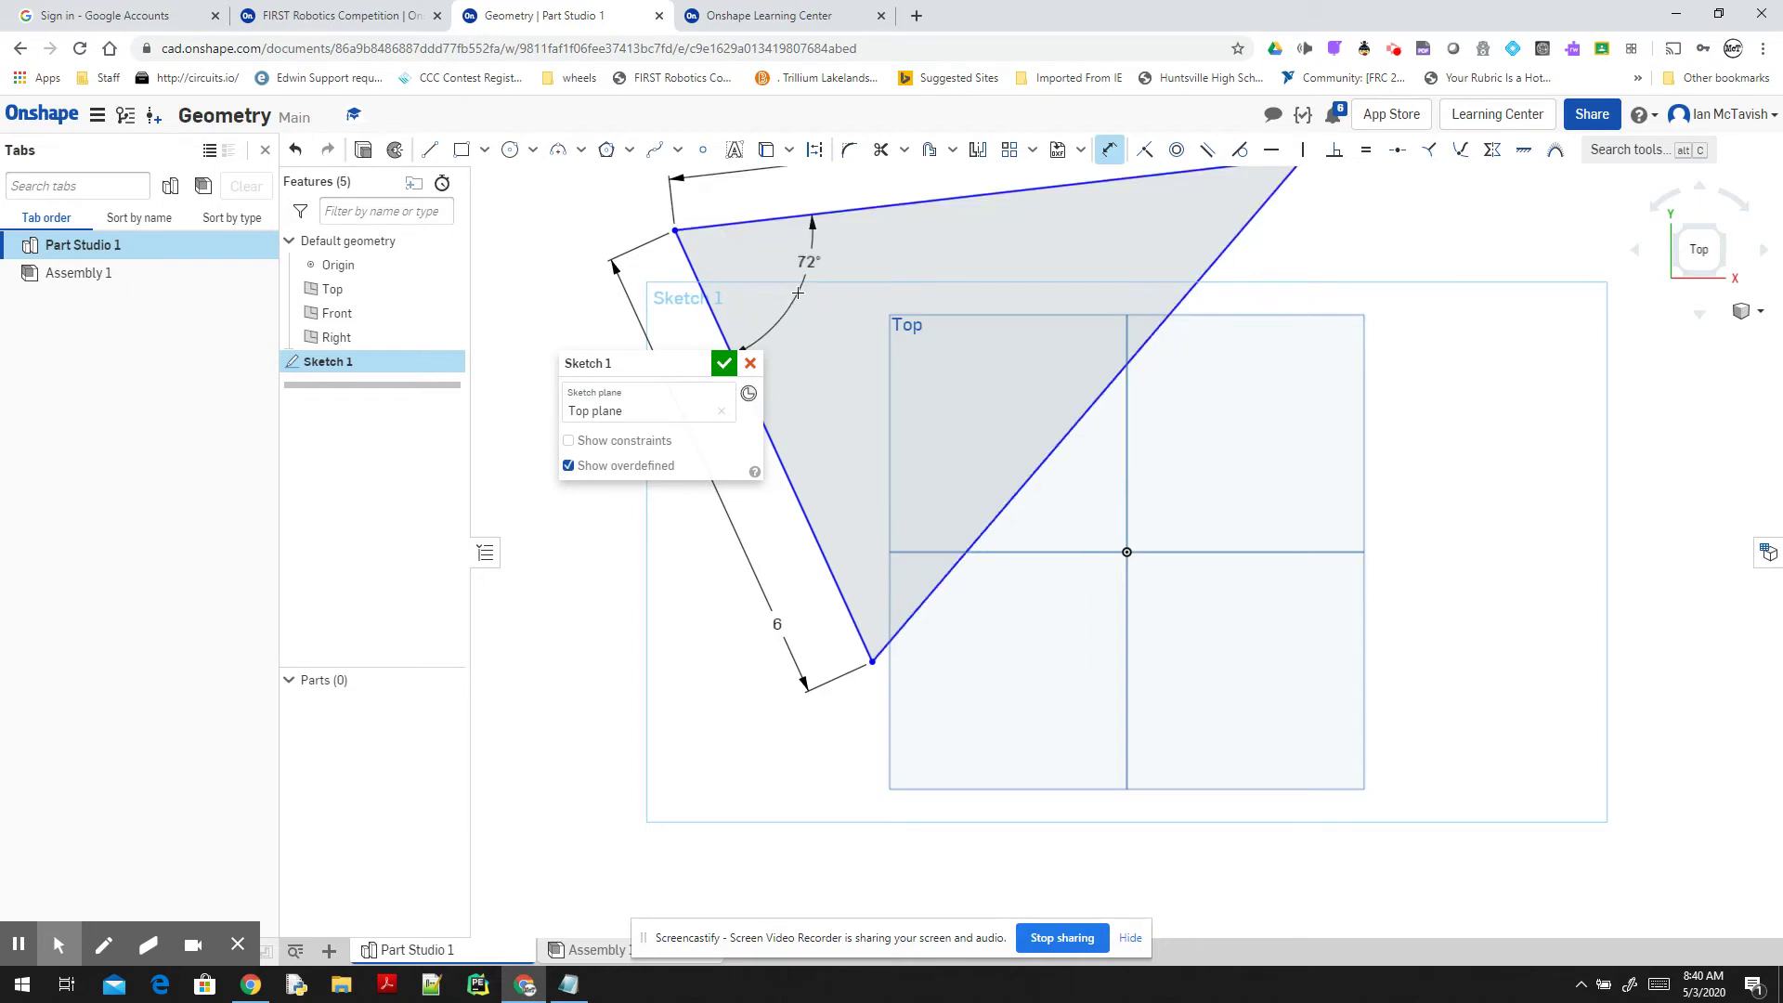
- Add a driven reference dimension to the triangle's third side, opposite the dimensioned angle
{"action": "left_click", "coordinate": [1112, 150]}
{"action": "left_click", "coordinate": [1112, 151]}
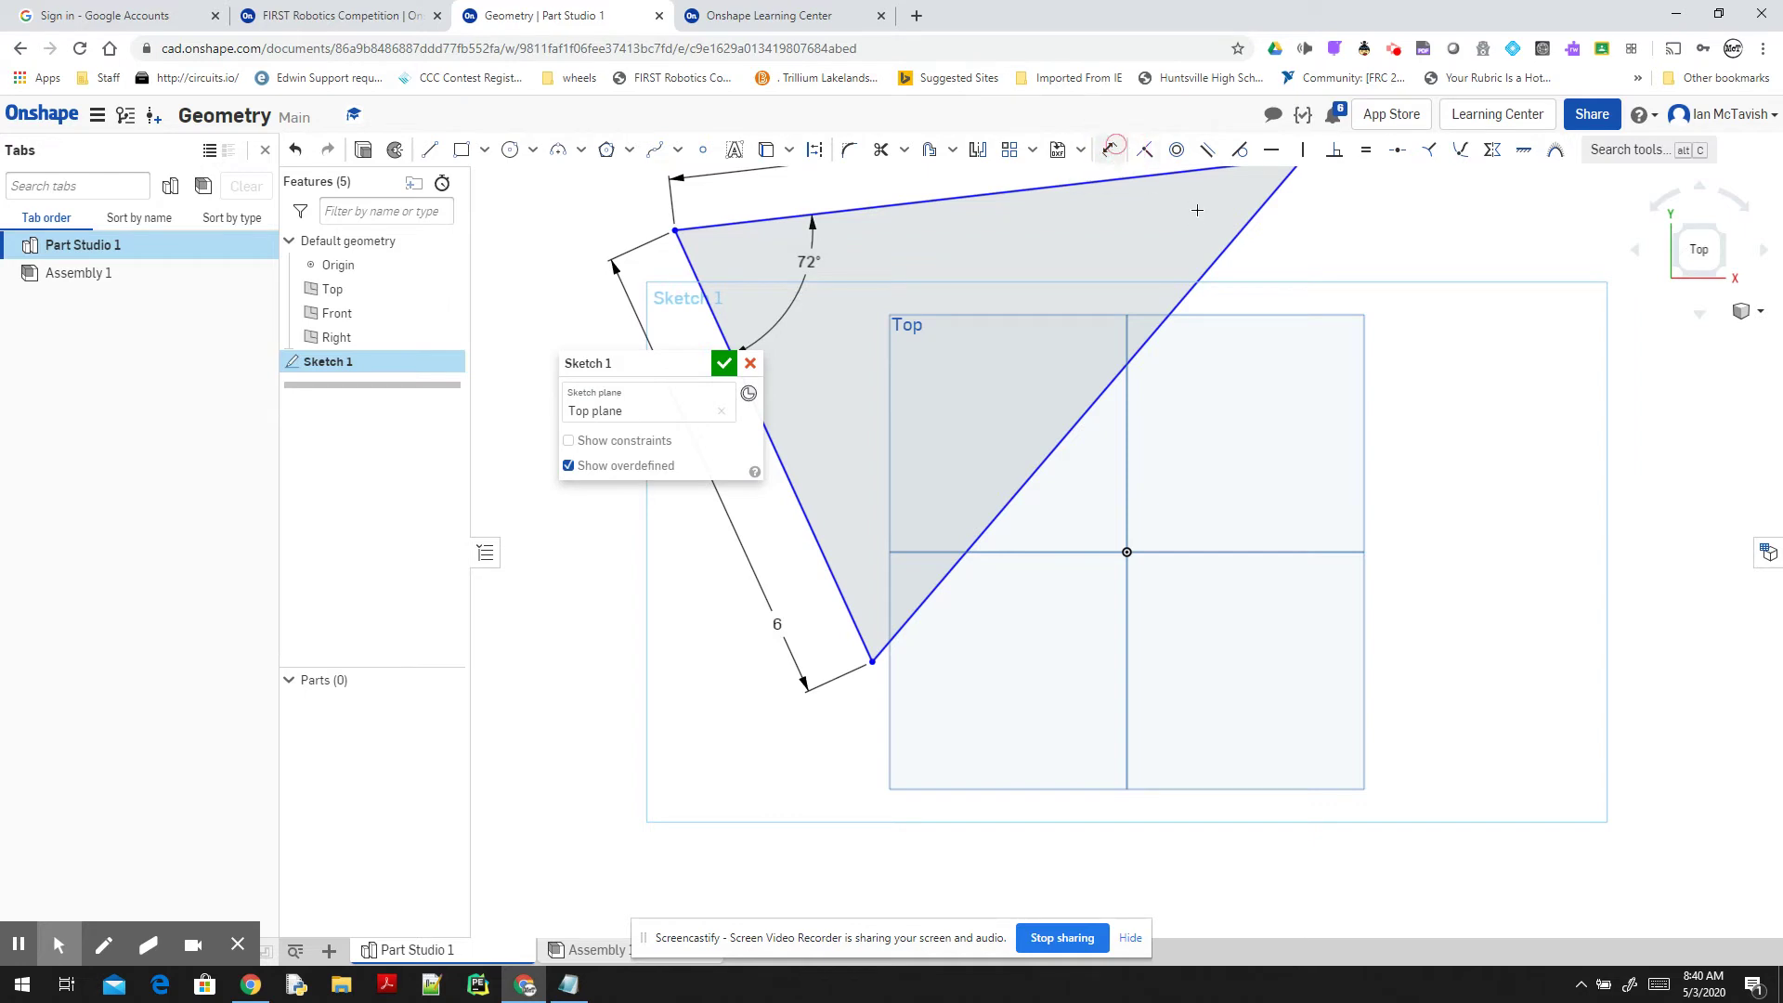
{"action": "left_click", "coordinate": [1195, 288]}
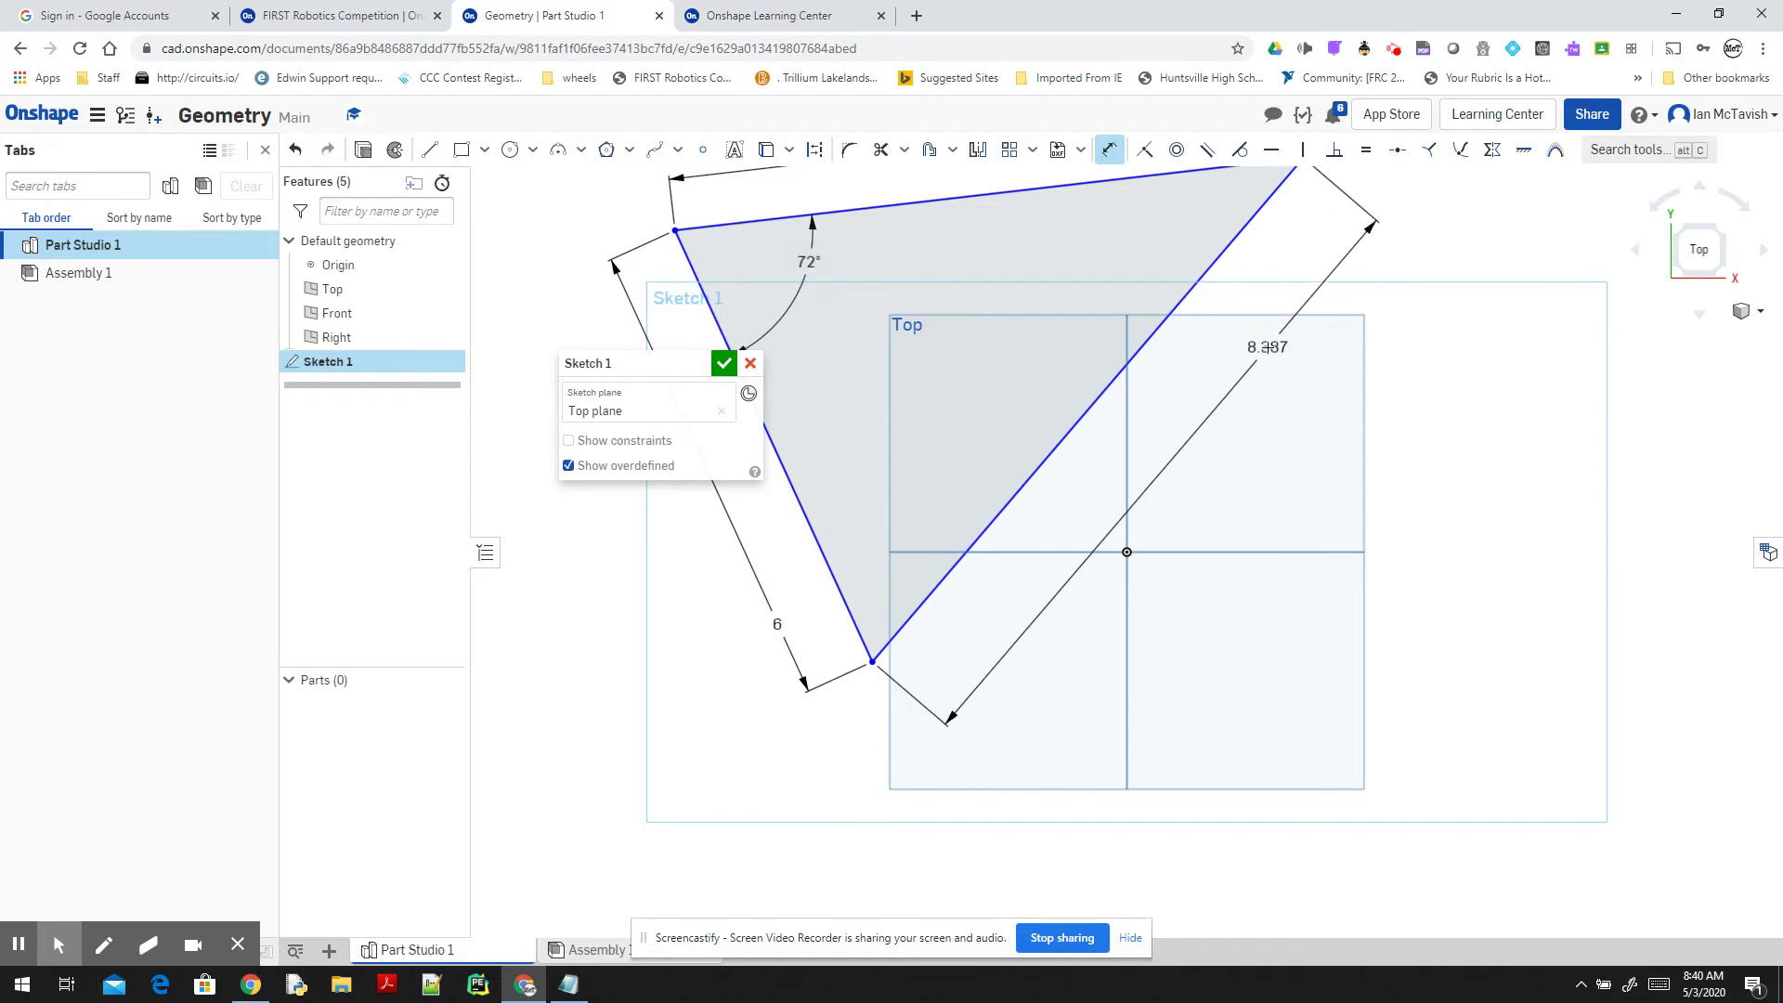
{"action": "left_click", "coordinate": [1267, 347]}
{"action": "left_click", "coordinate": [1113, 151]}
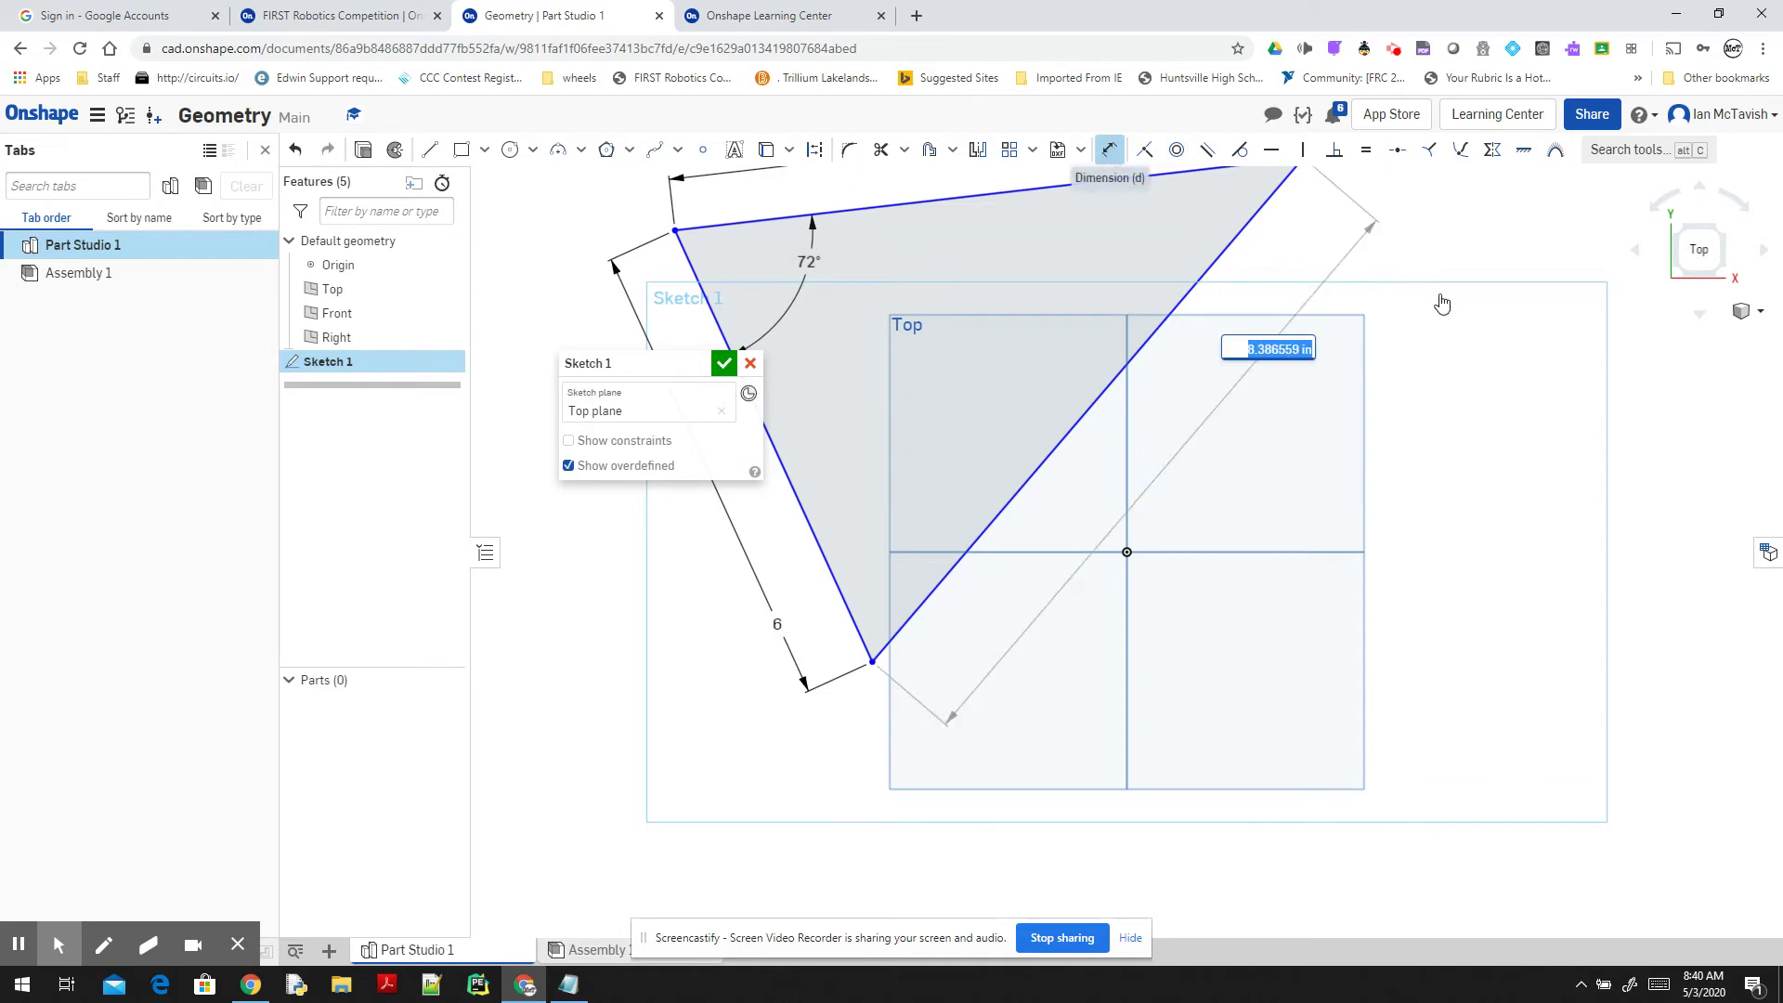
{"action": "scroll", "coordinate": [1453, 317], "scroll_direction": "down", "scroll_amount": 2}
{"action": "mouse_move", "coordinate": [1453, 317]}
{"action": "middle_mouse_down"}
{"action": "mouse_move", "coordinate": [1403, 398]}
{"action": "mouse_move", "coordinate": [1300, 403]}
{"action": "middle_mouse_up"}
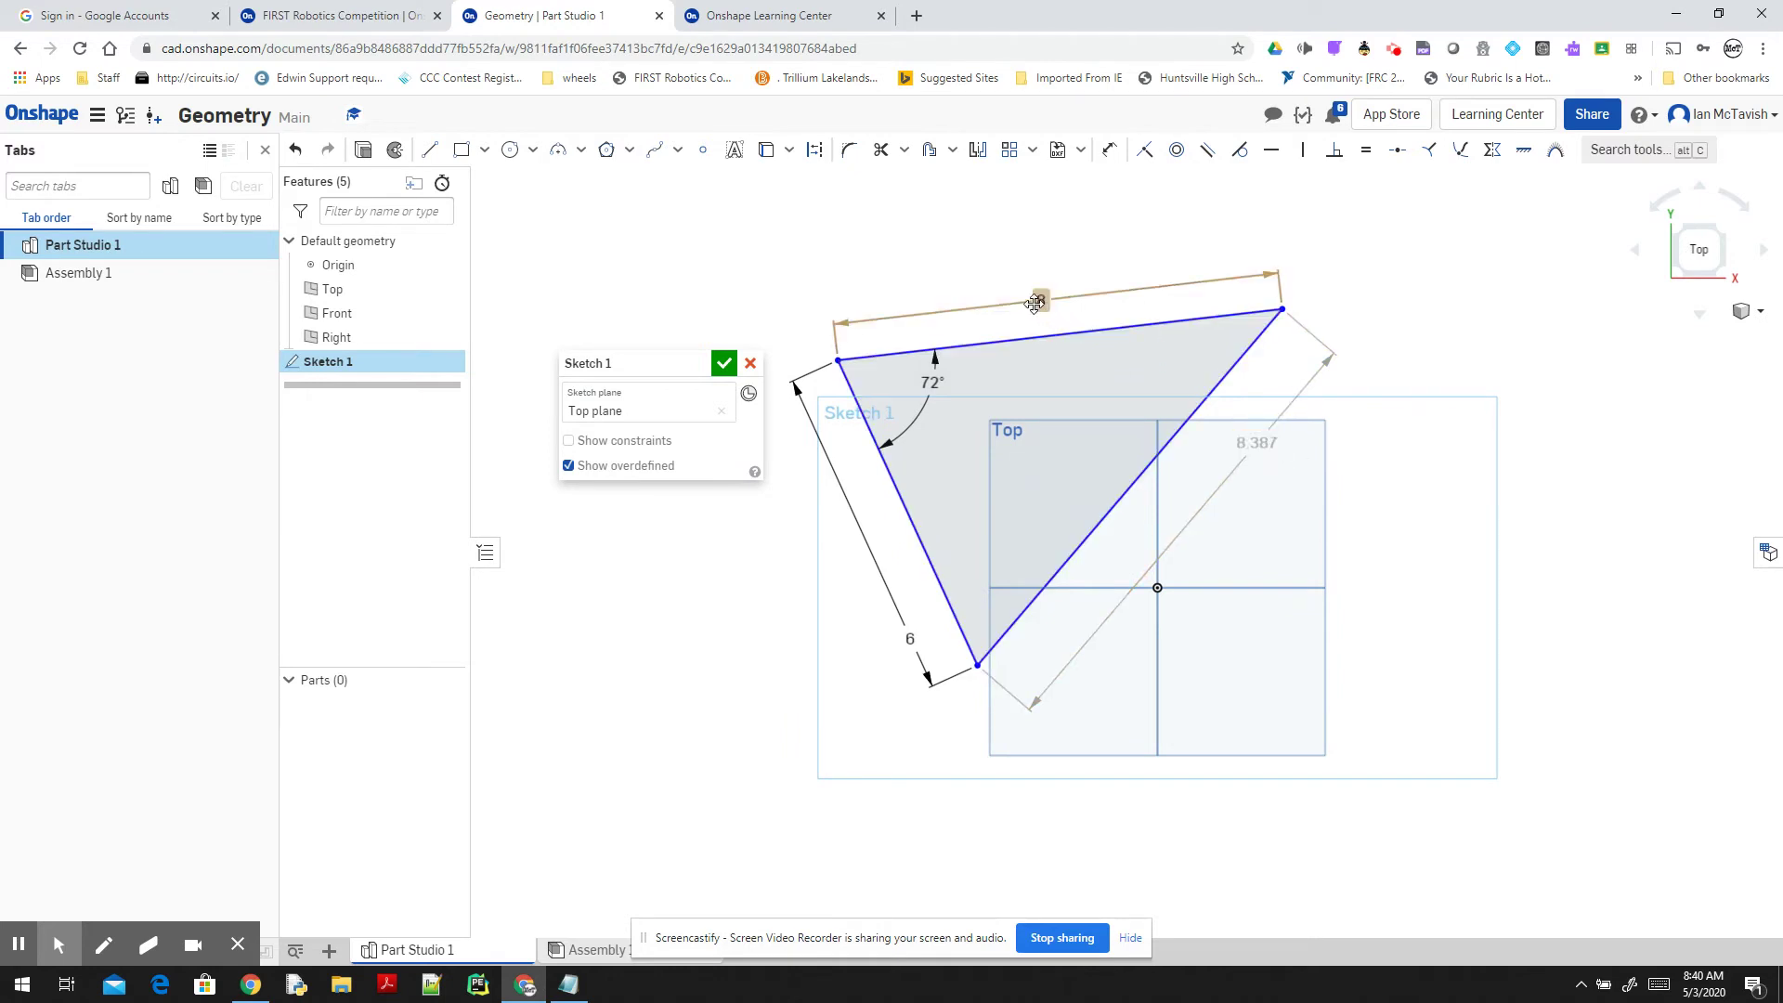
- Set the triangle's left side to 4 in and the angle between its left and upper sides to 45 degrees
{"action": "double_click", "coordinate": [910, 636]}
{"action": "type", "text": "4"}
{"action": "key", "text": "Return"}
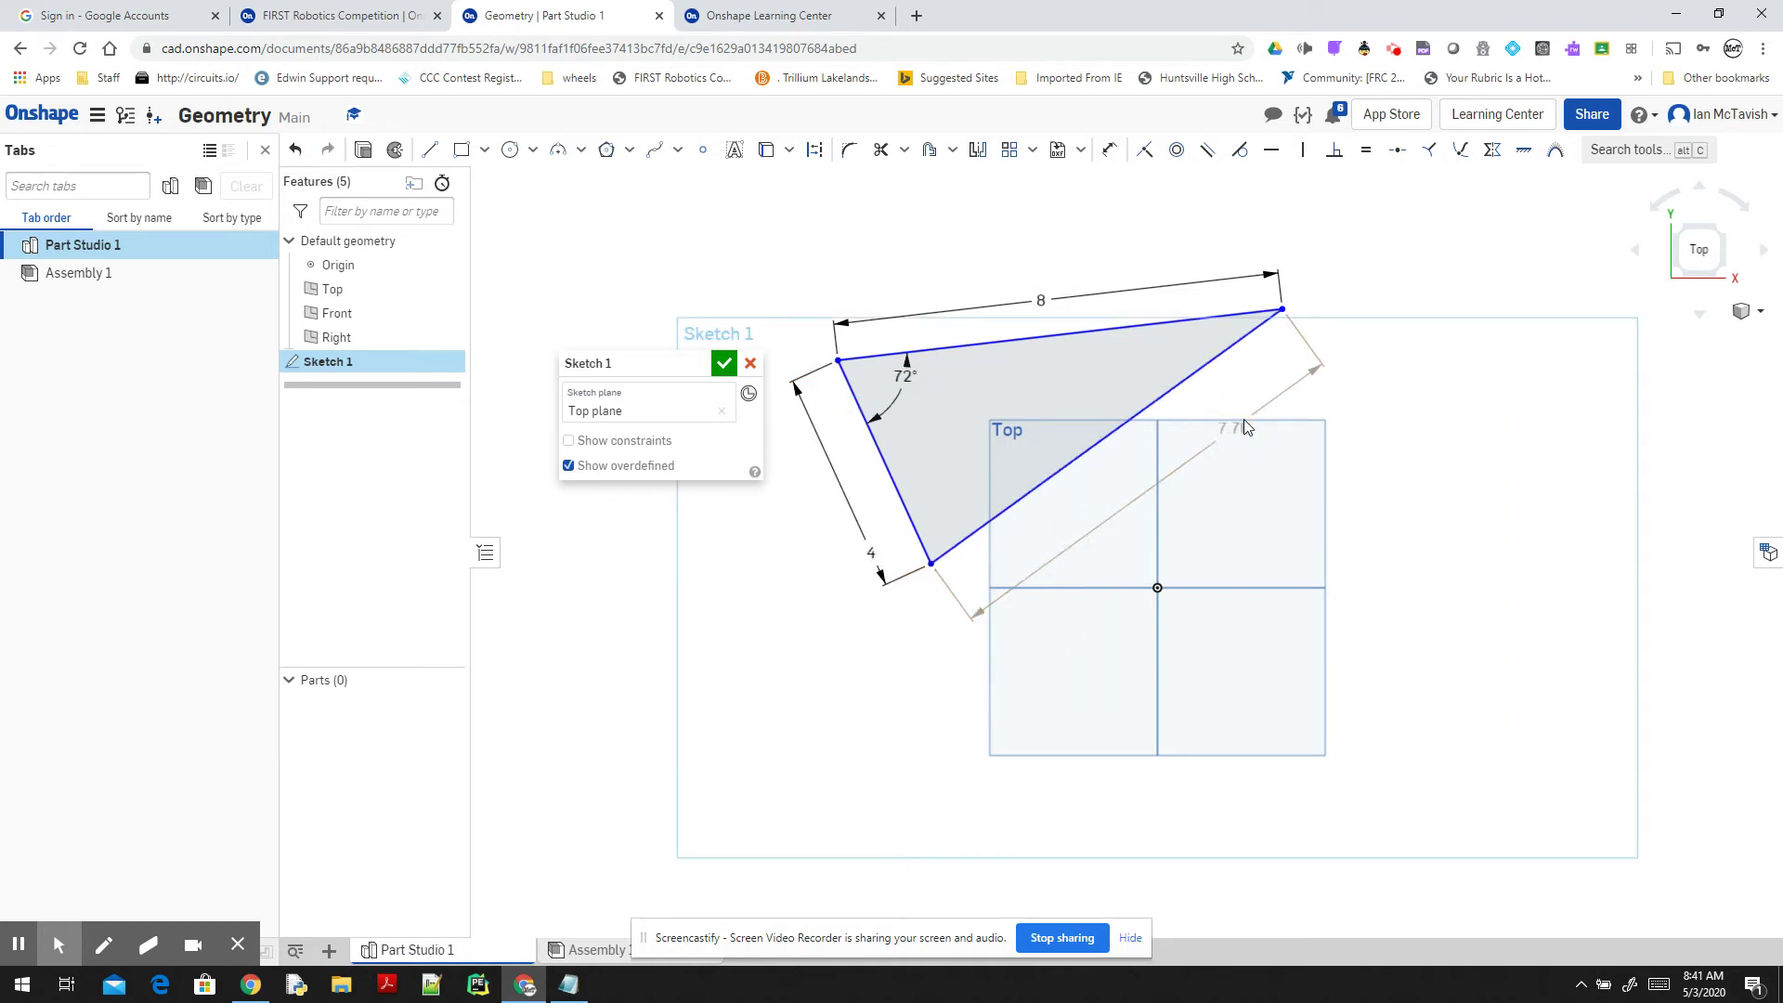
{"action": "double_click", "coordinate": [904, 379]}
{"action": "type", "text": "90"}
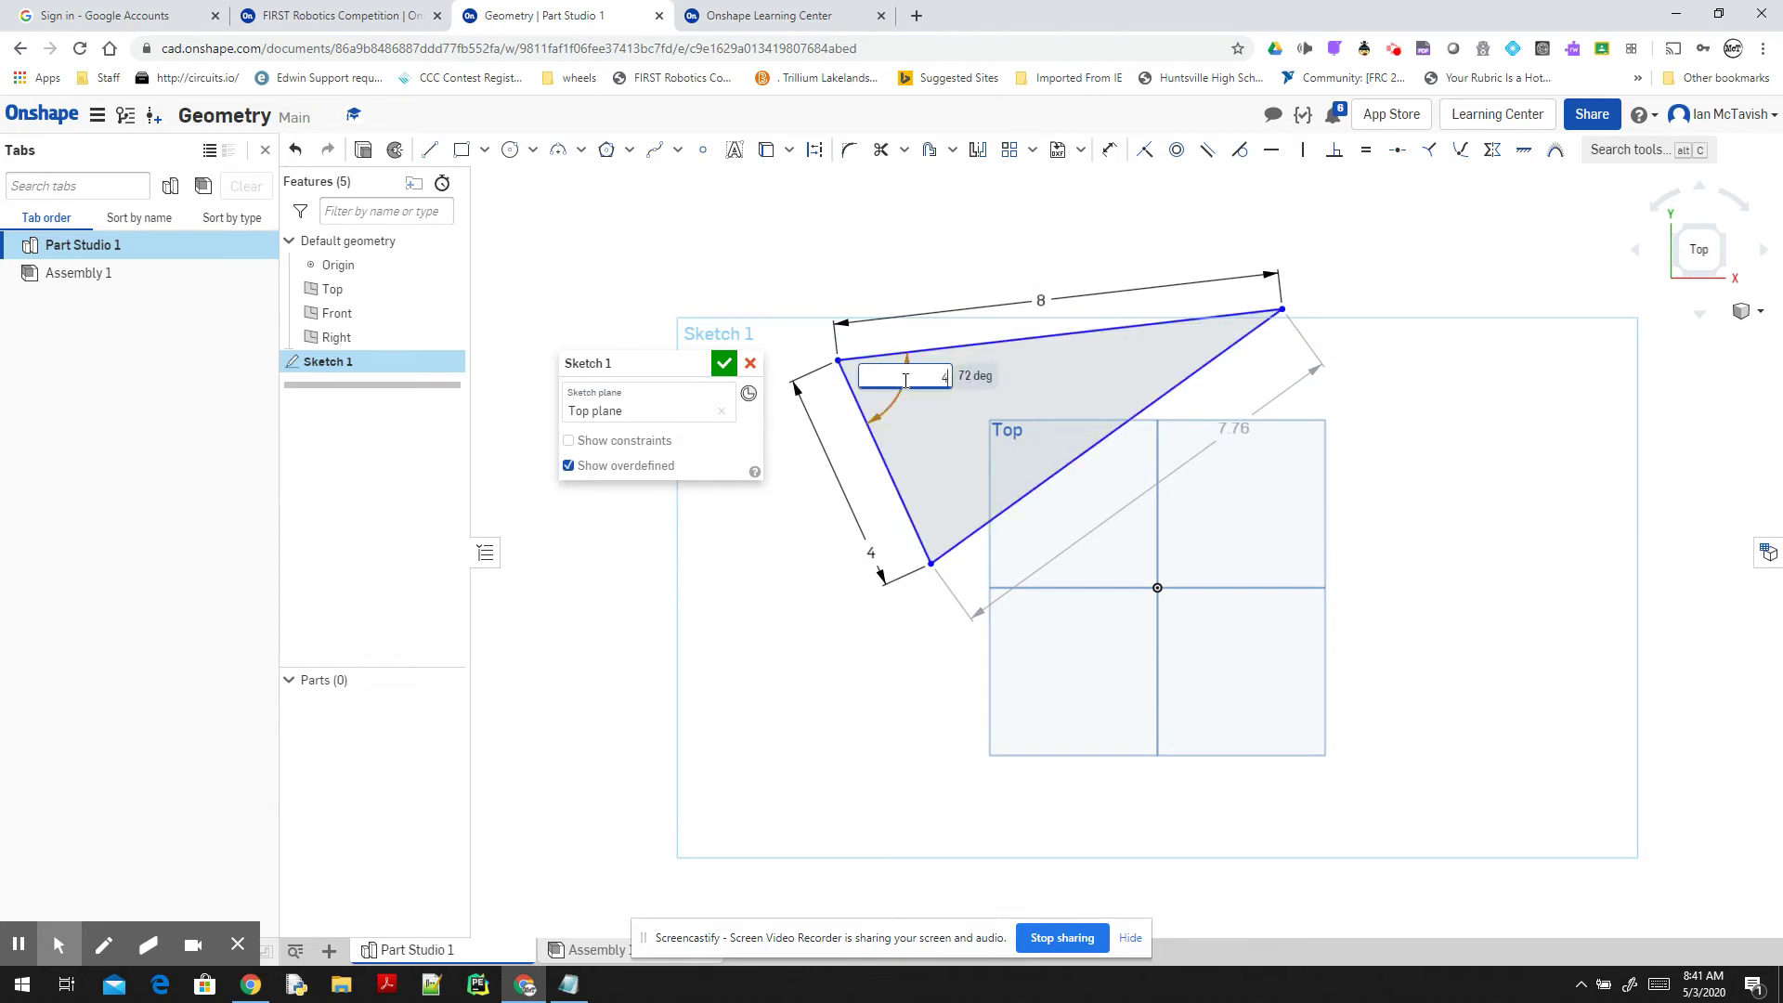
{"action": "key", "text": "Return"}
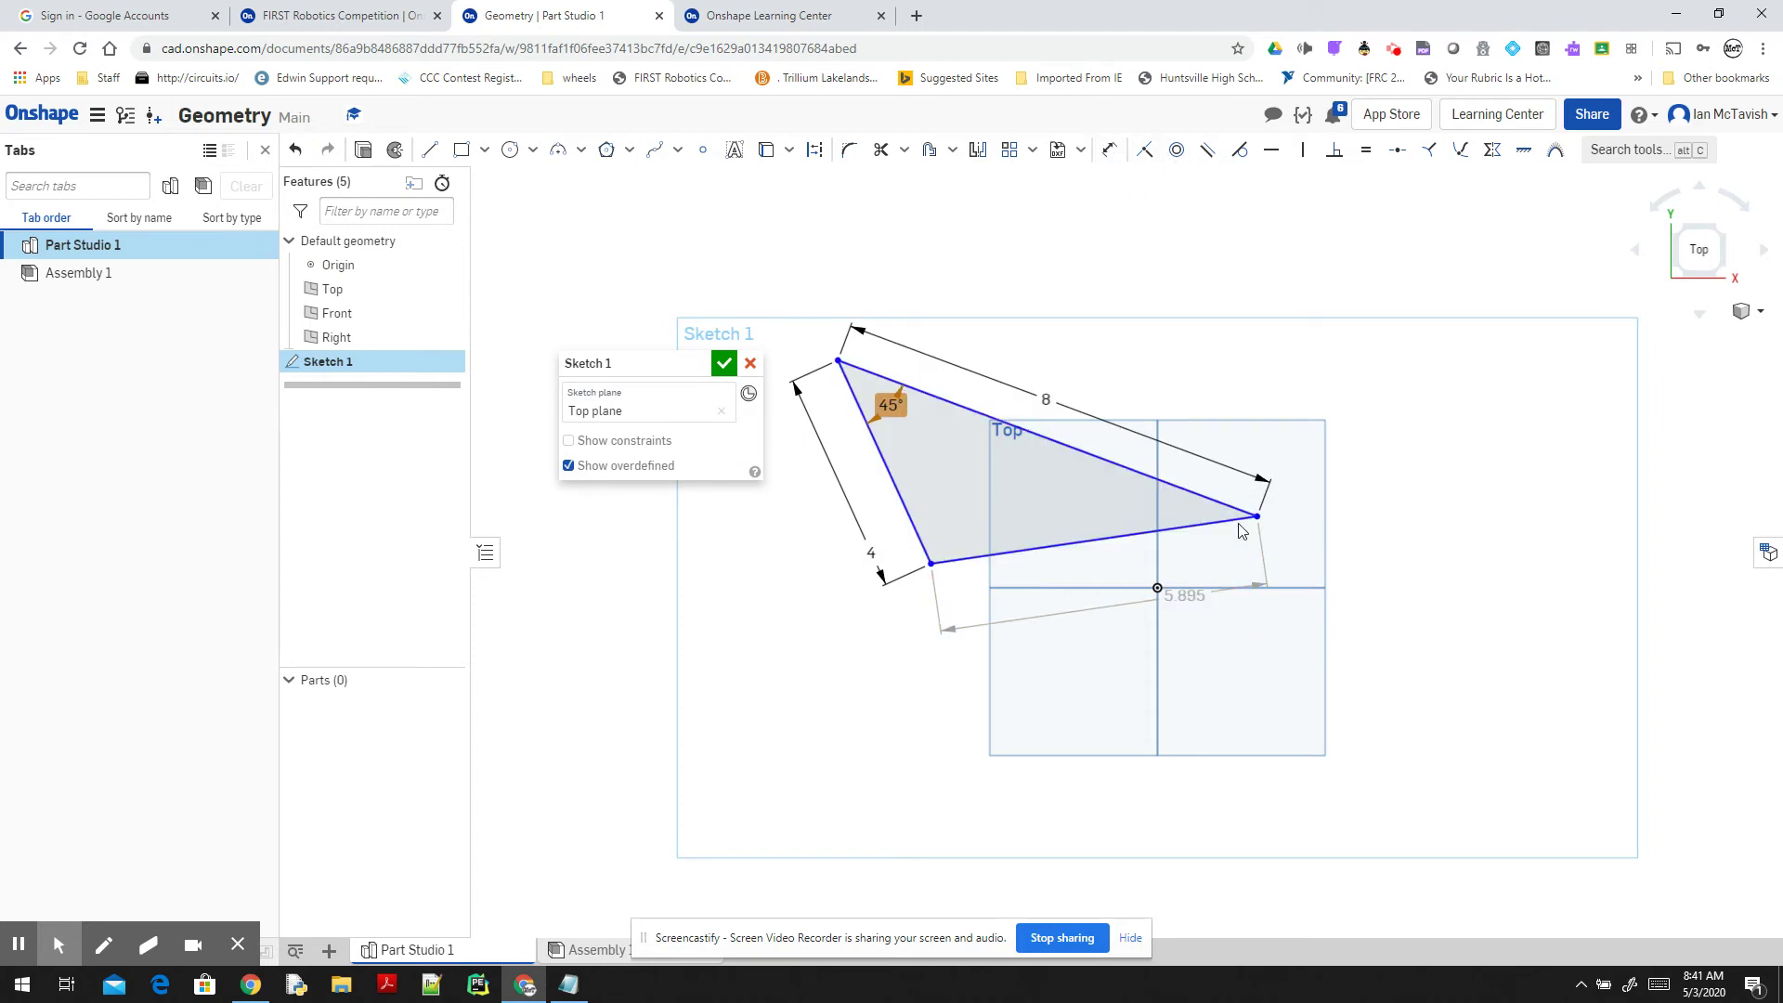
- Delete all the triangle's length and angle dimensions, including the driven reference dimension
{"action": "left_click", "coordinate": [1174, 604]}
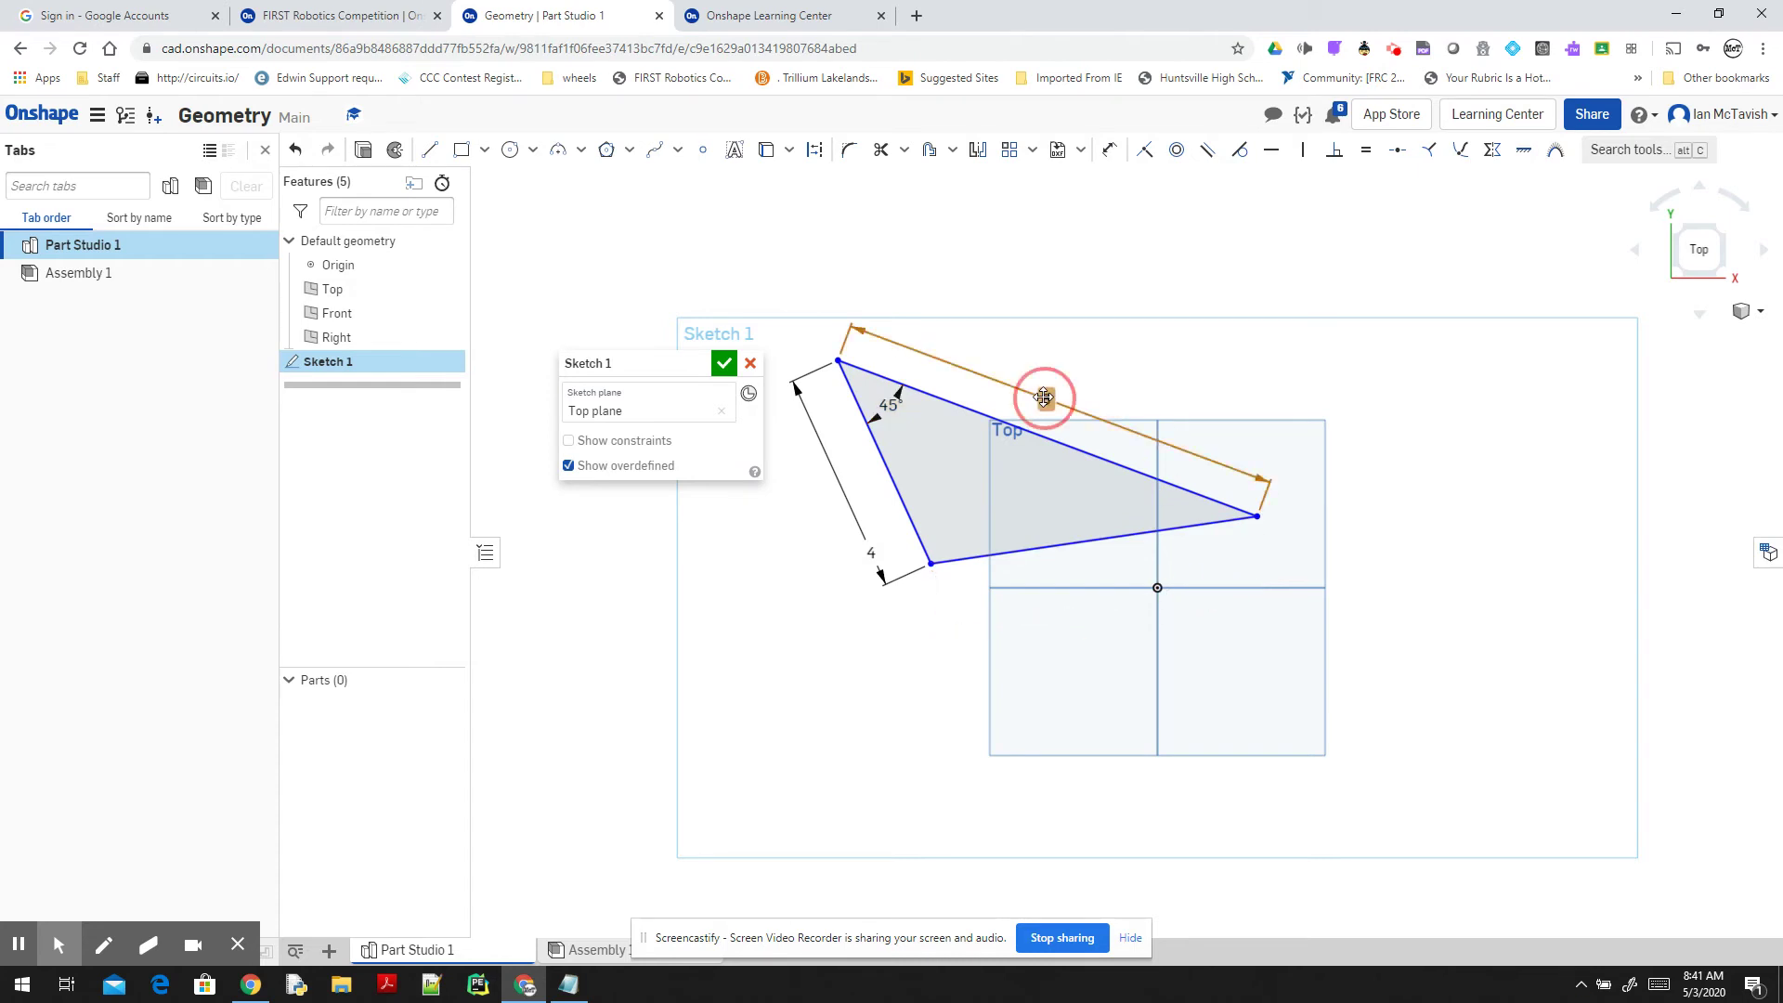
{"action": "key", "text": "Delete"}
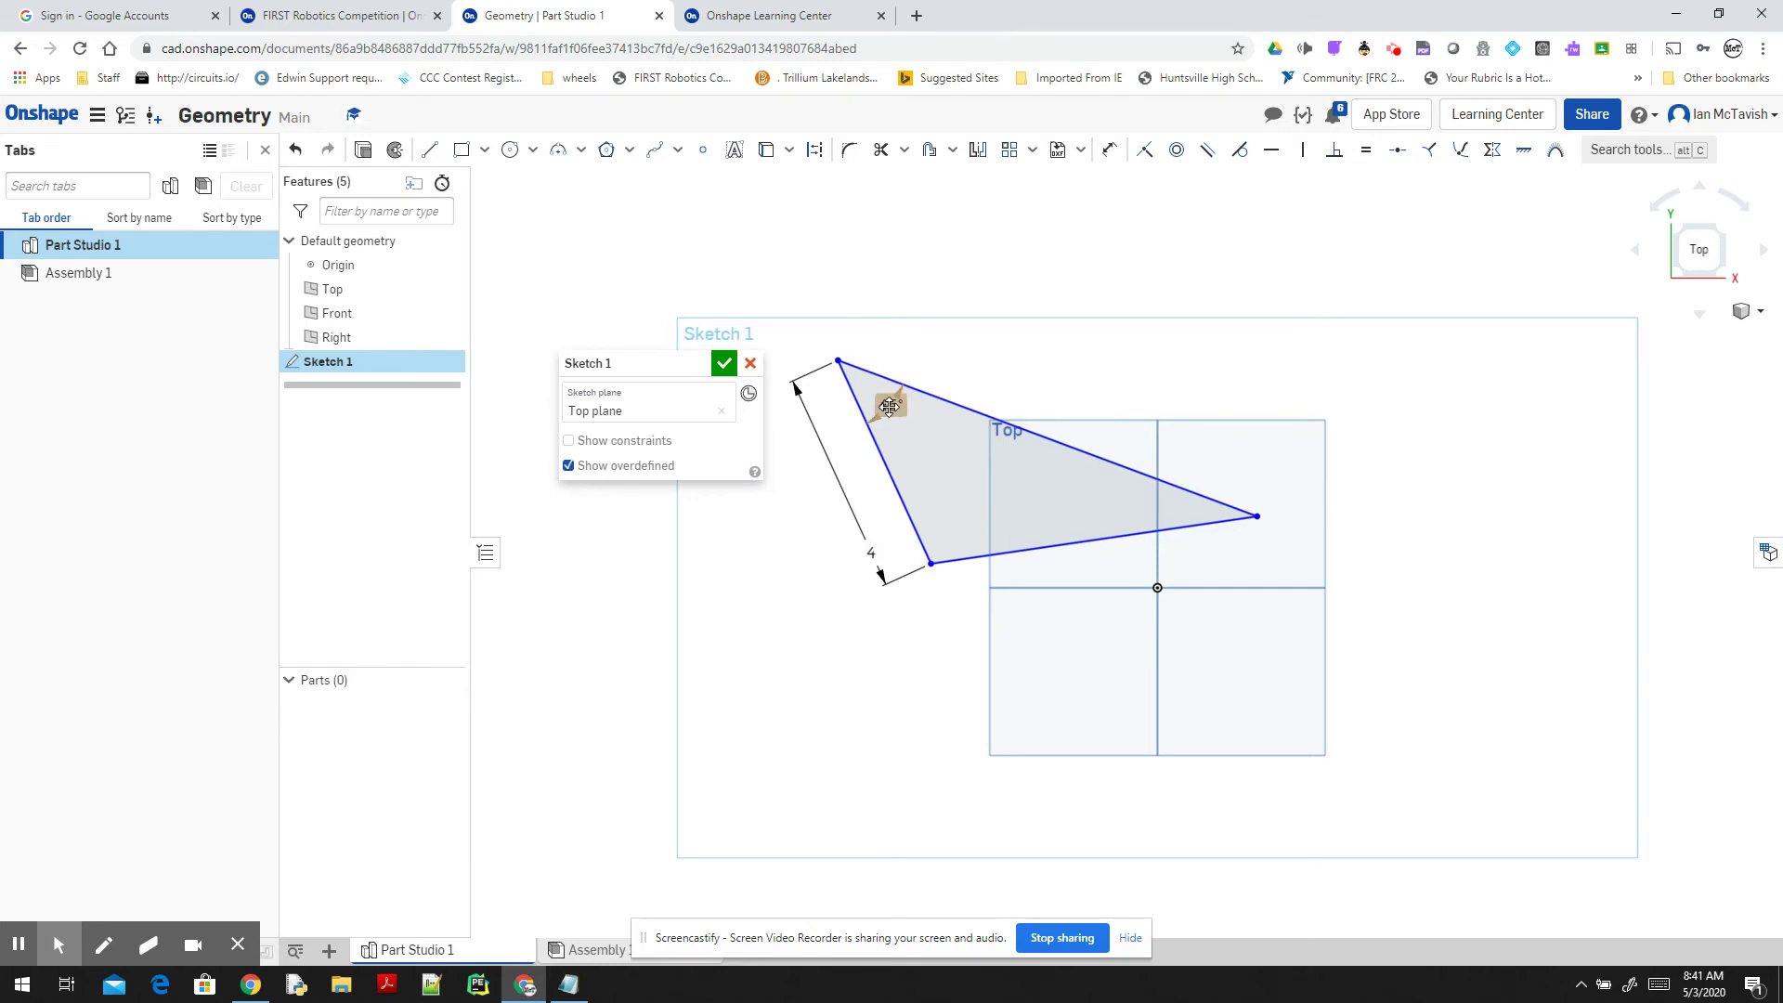
{"action": "left_click", "coordinate": [890, 402]}
{"action": "key", "text": "Delete"}
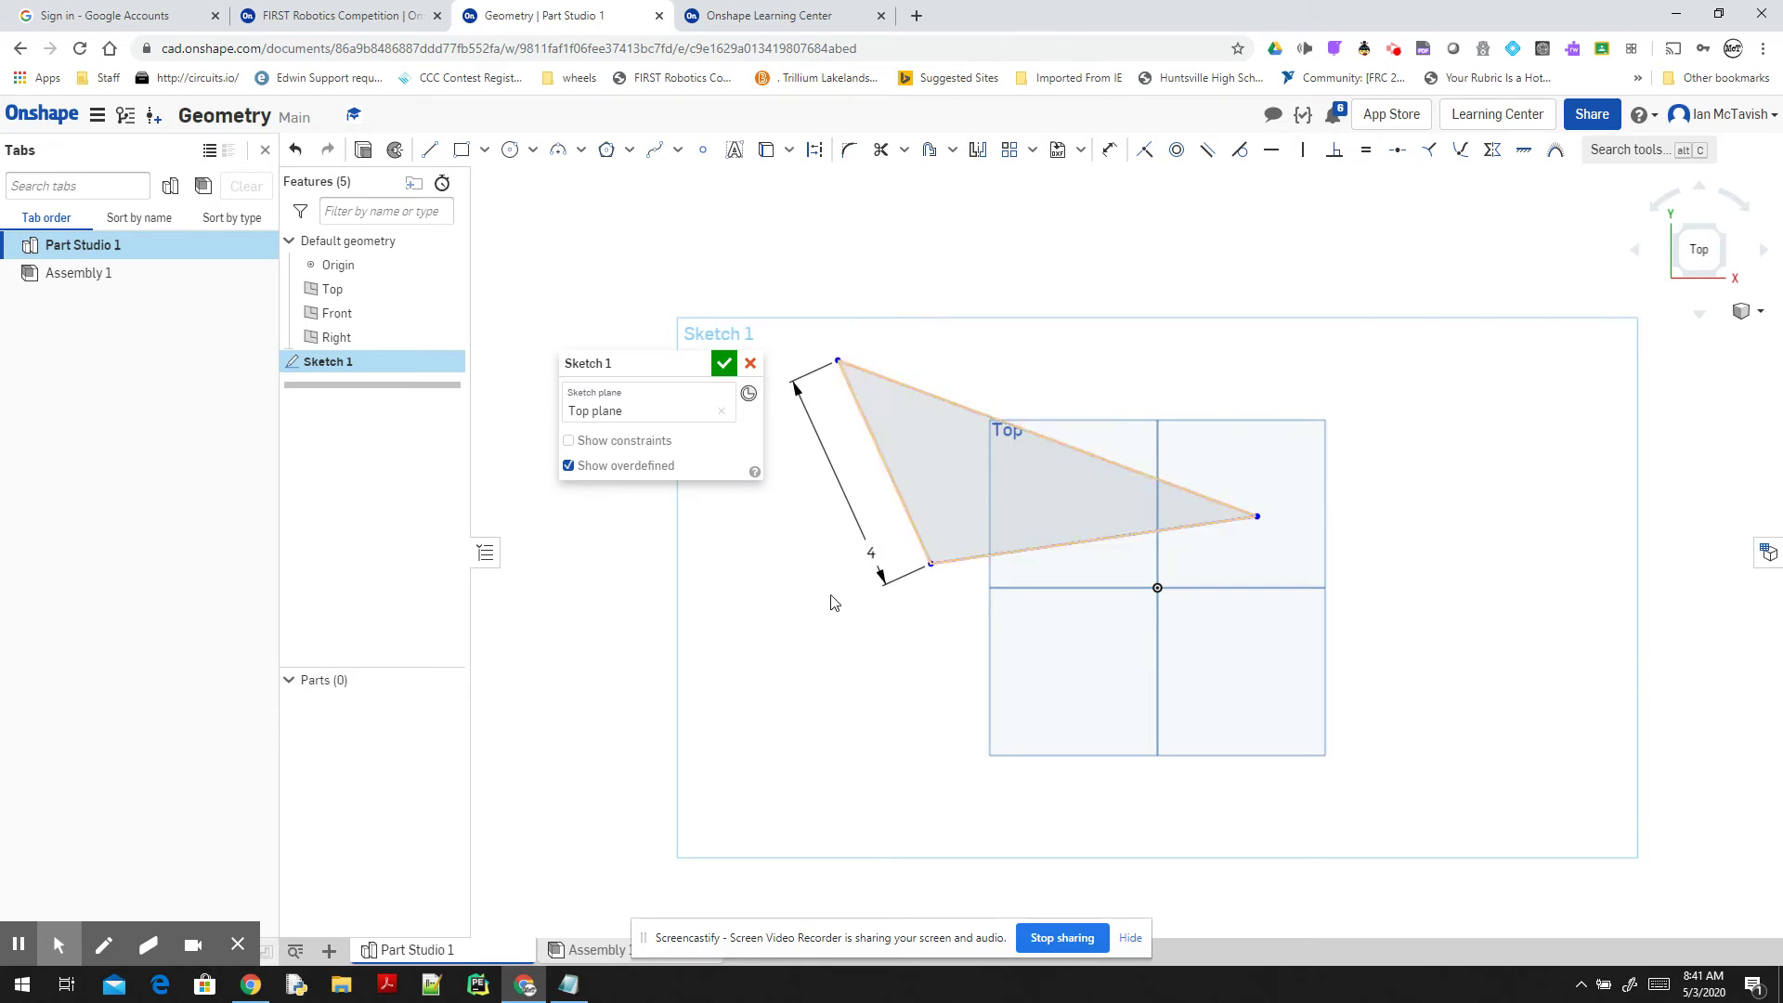
{"action": "left_click", "coordinate": [873, 553]}
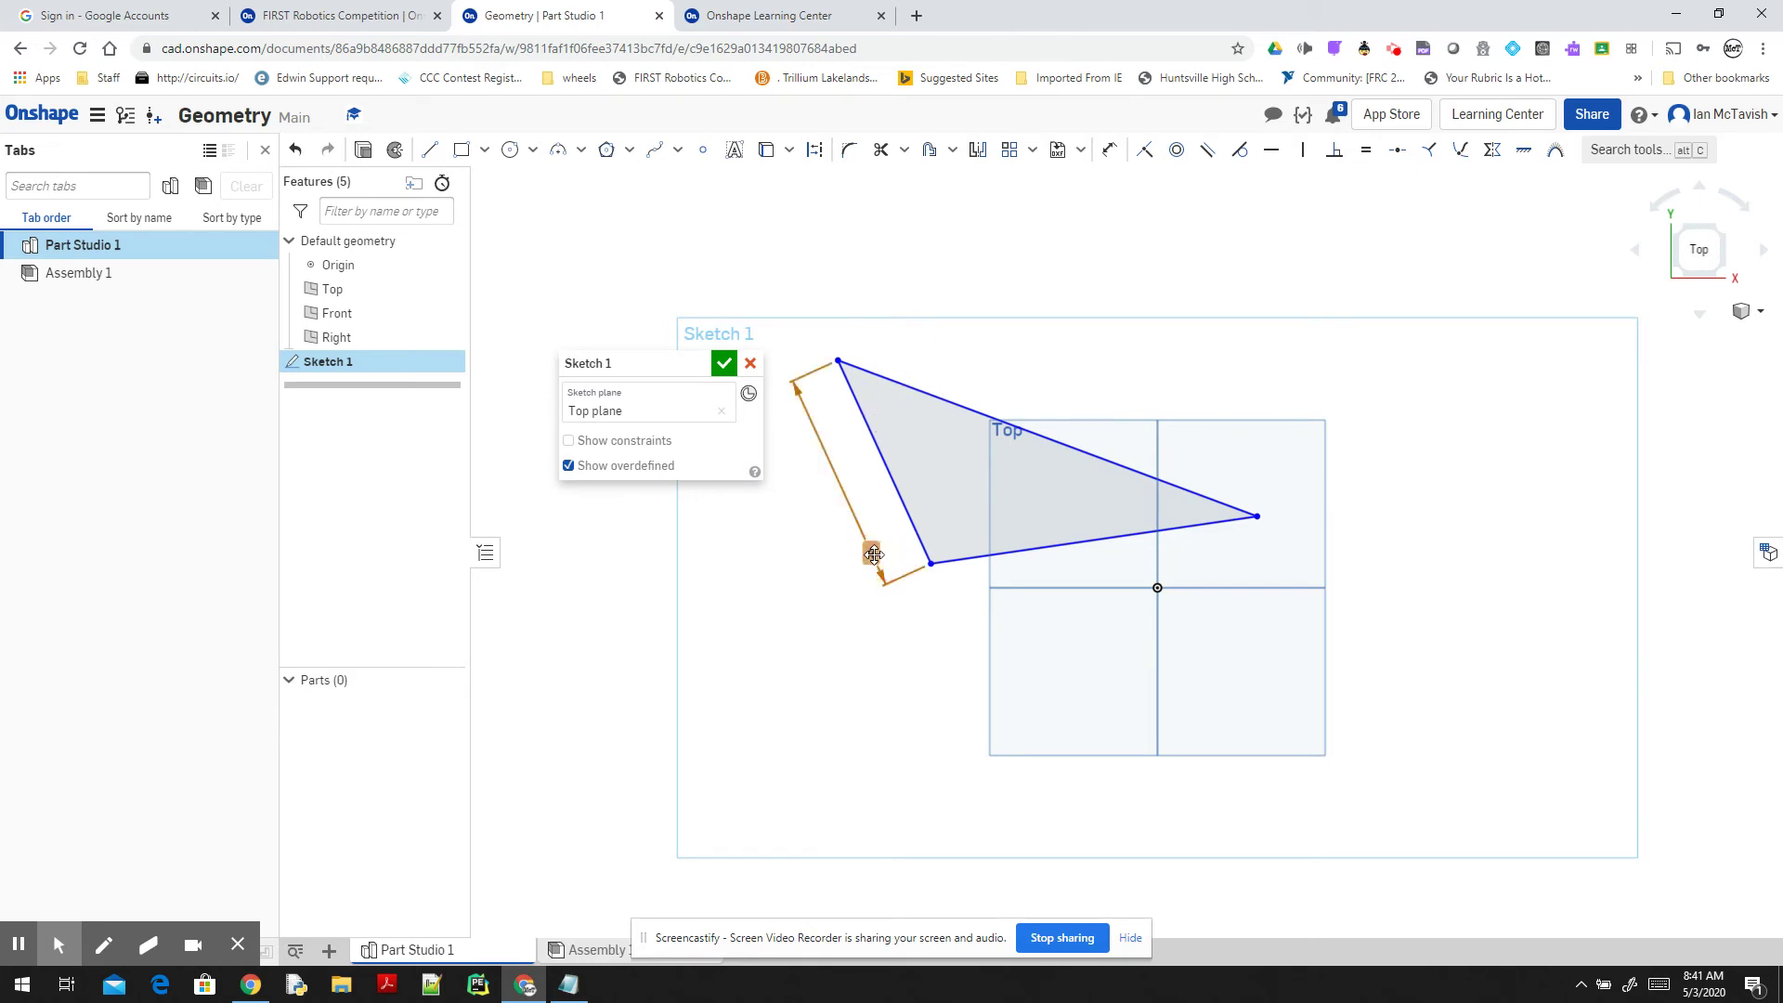
{"action": "key", "text": "Delete"}
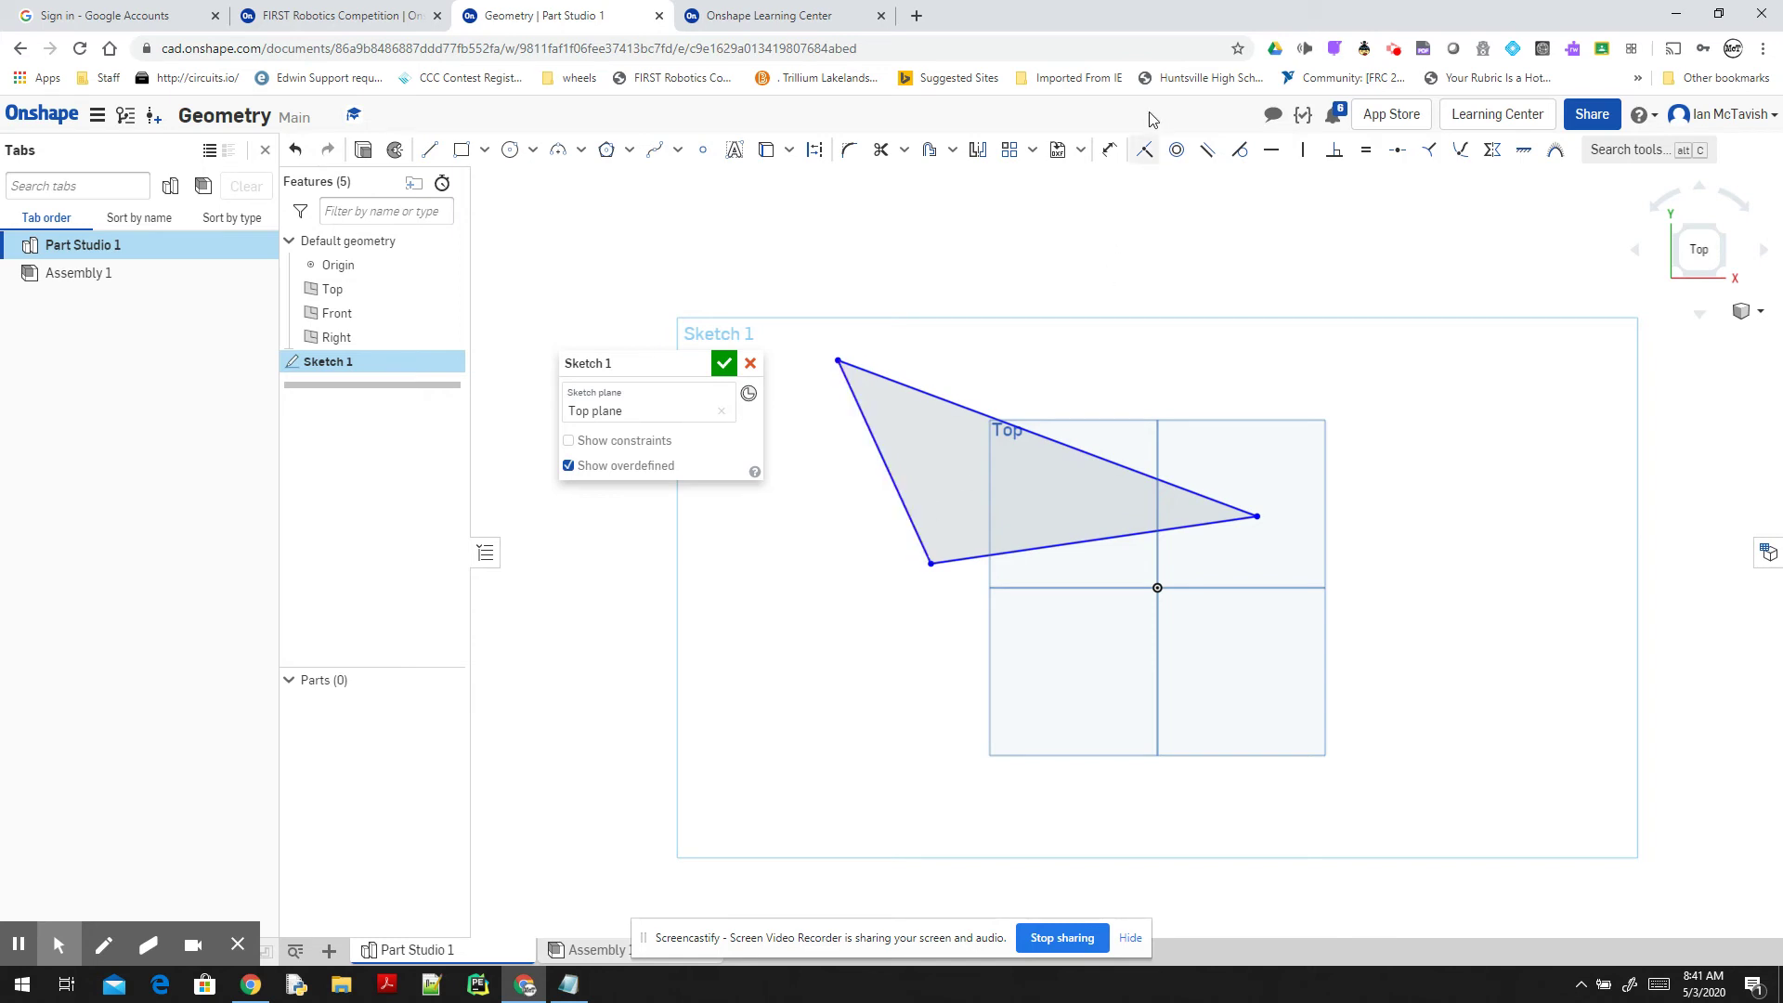
- Dimension the length of the triangle's upper side at 7.1 in
{"action": "left_click", "coordinate": [1108, 149]}
{"action": "left_click", "coordinate": [985, 389]}
{"action": "left_click", "coordinate": [1066, 359]}
{"action": "type", "text": "7"}
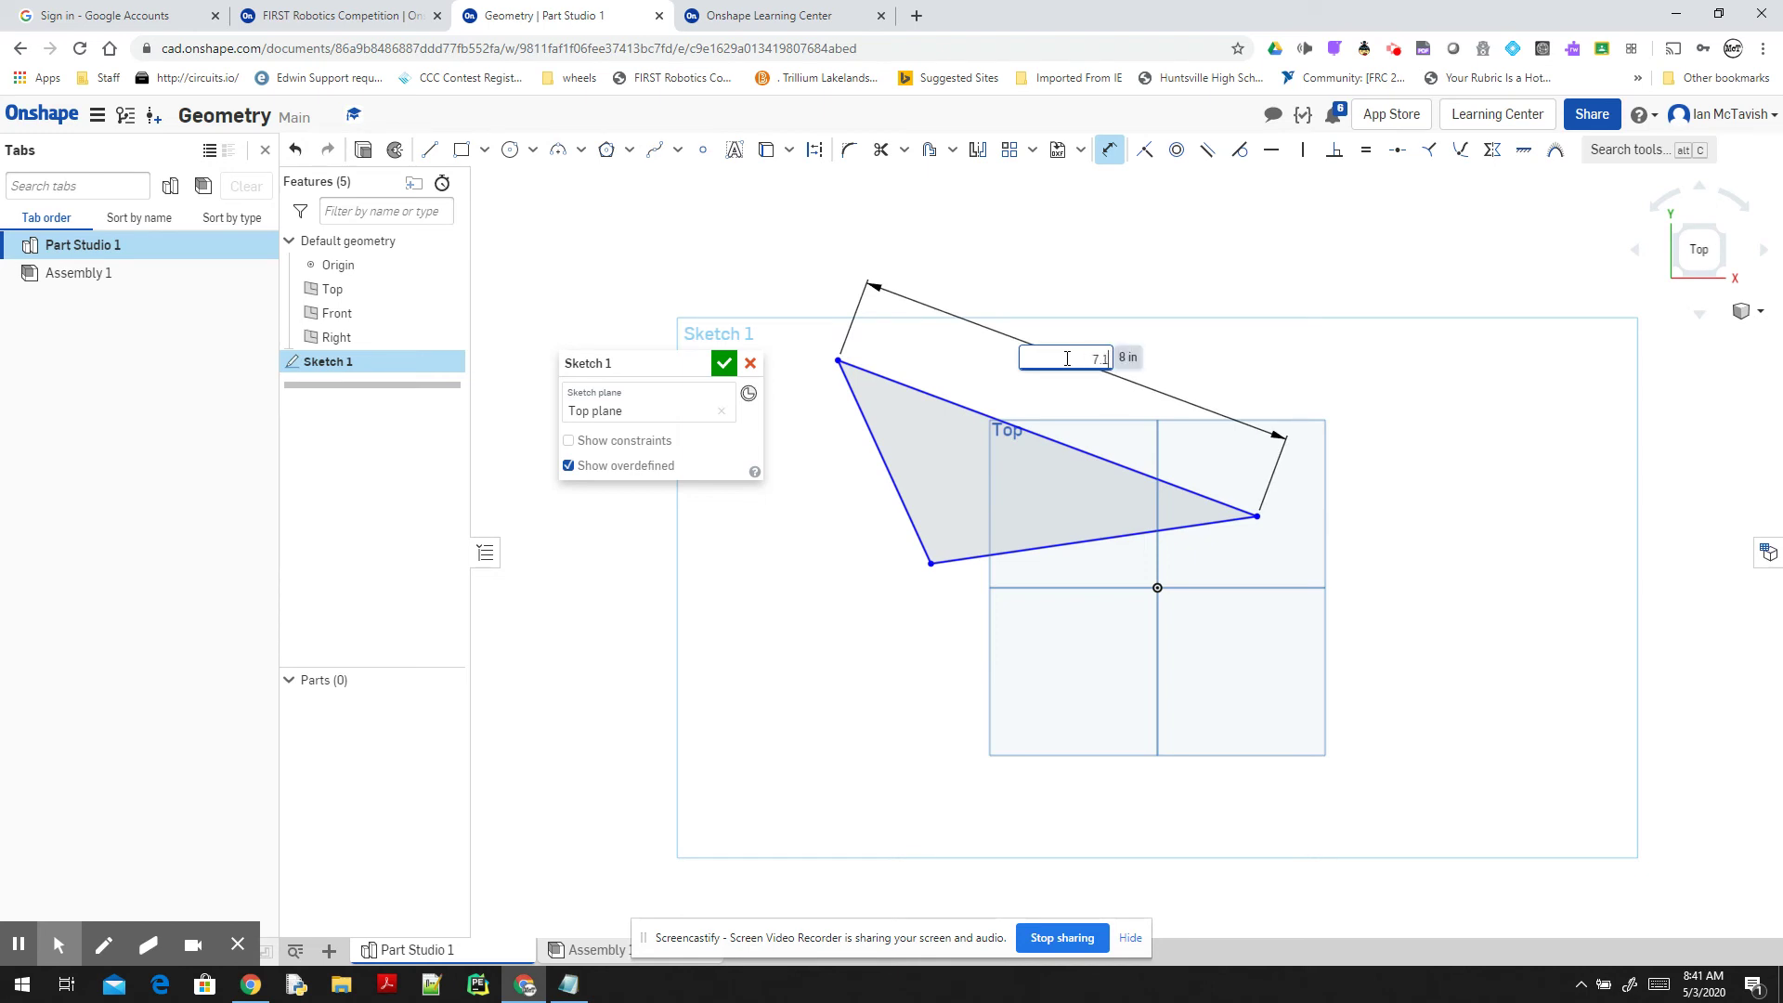
{"action": "type", "text": ".1"}
{"action": "key", "text": "Return"}
{"action": "left_click", "coordinate": [1098, 531]}
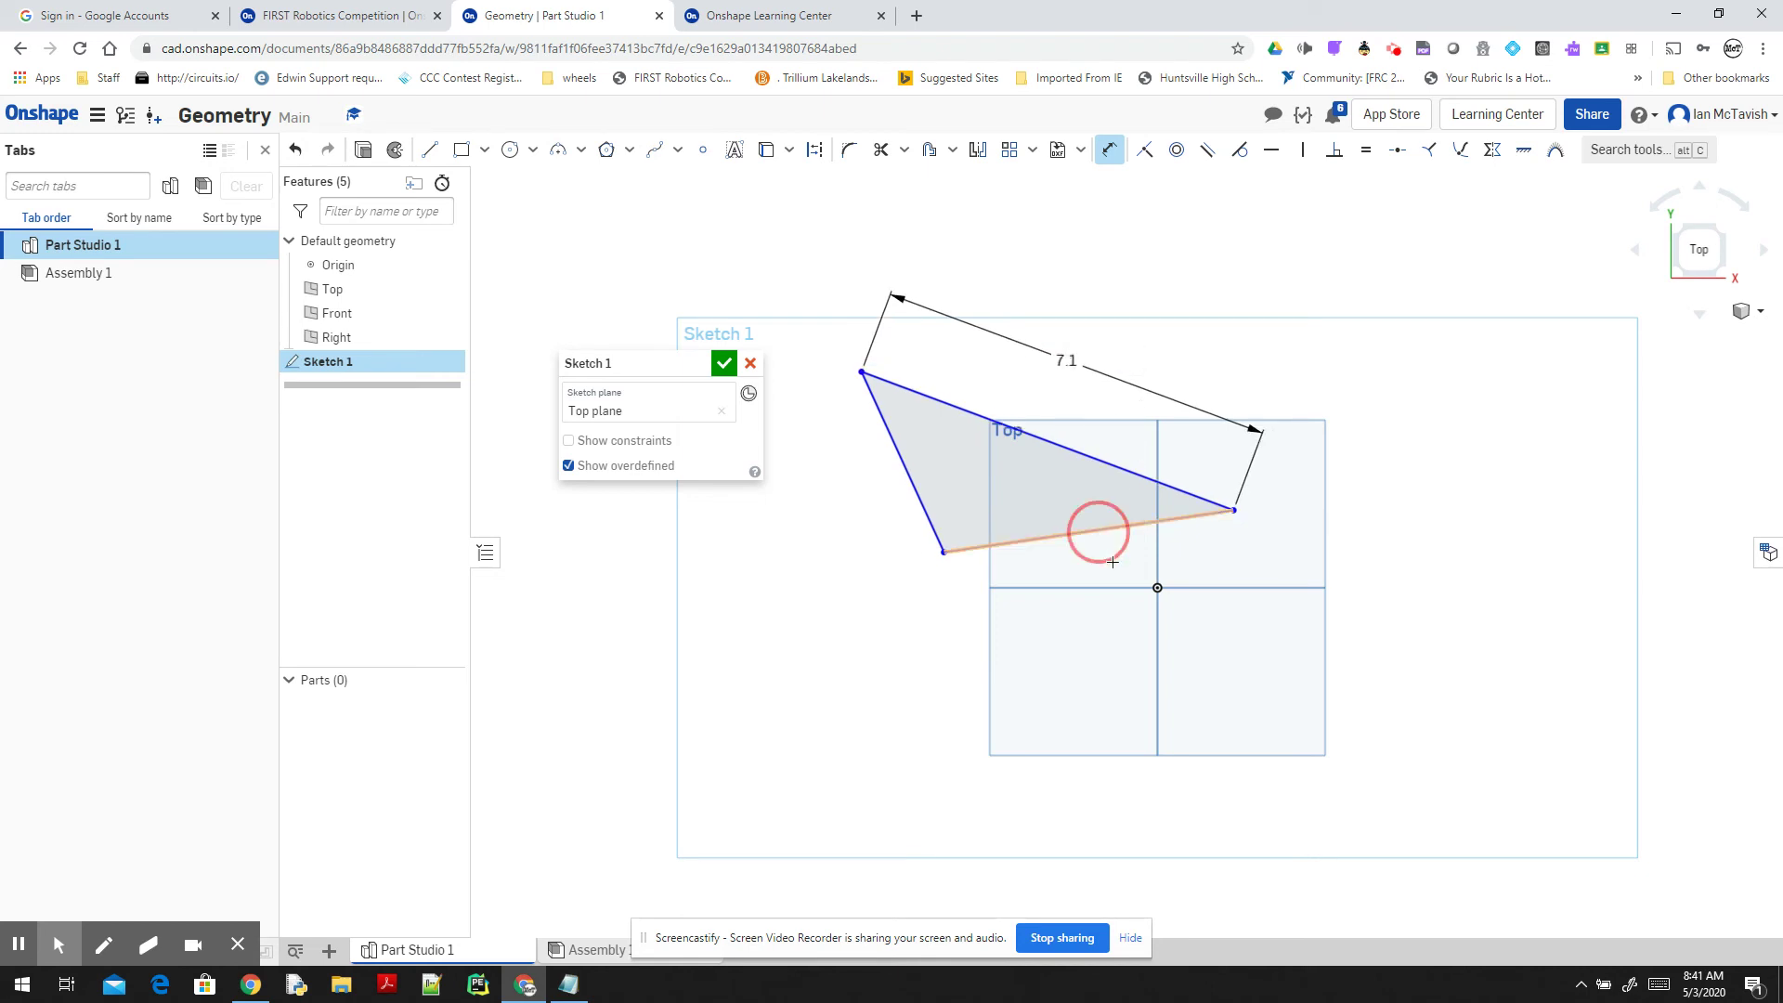
{"action": "left_click", "coordinate": [1112, 587]}
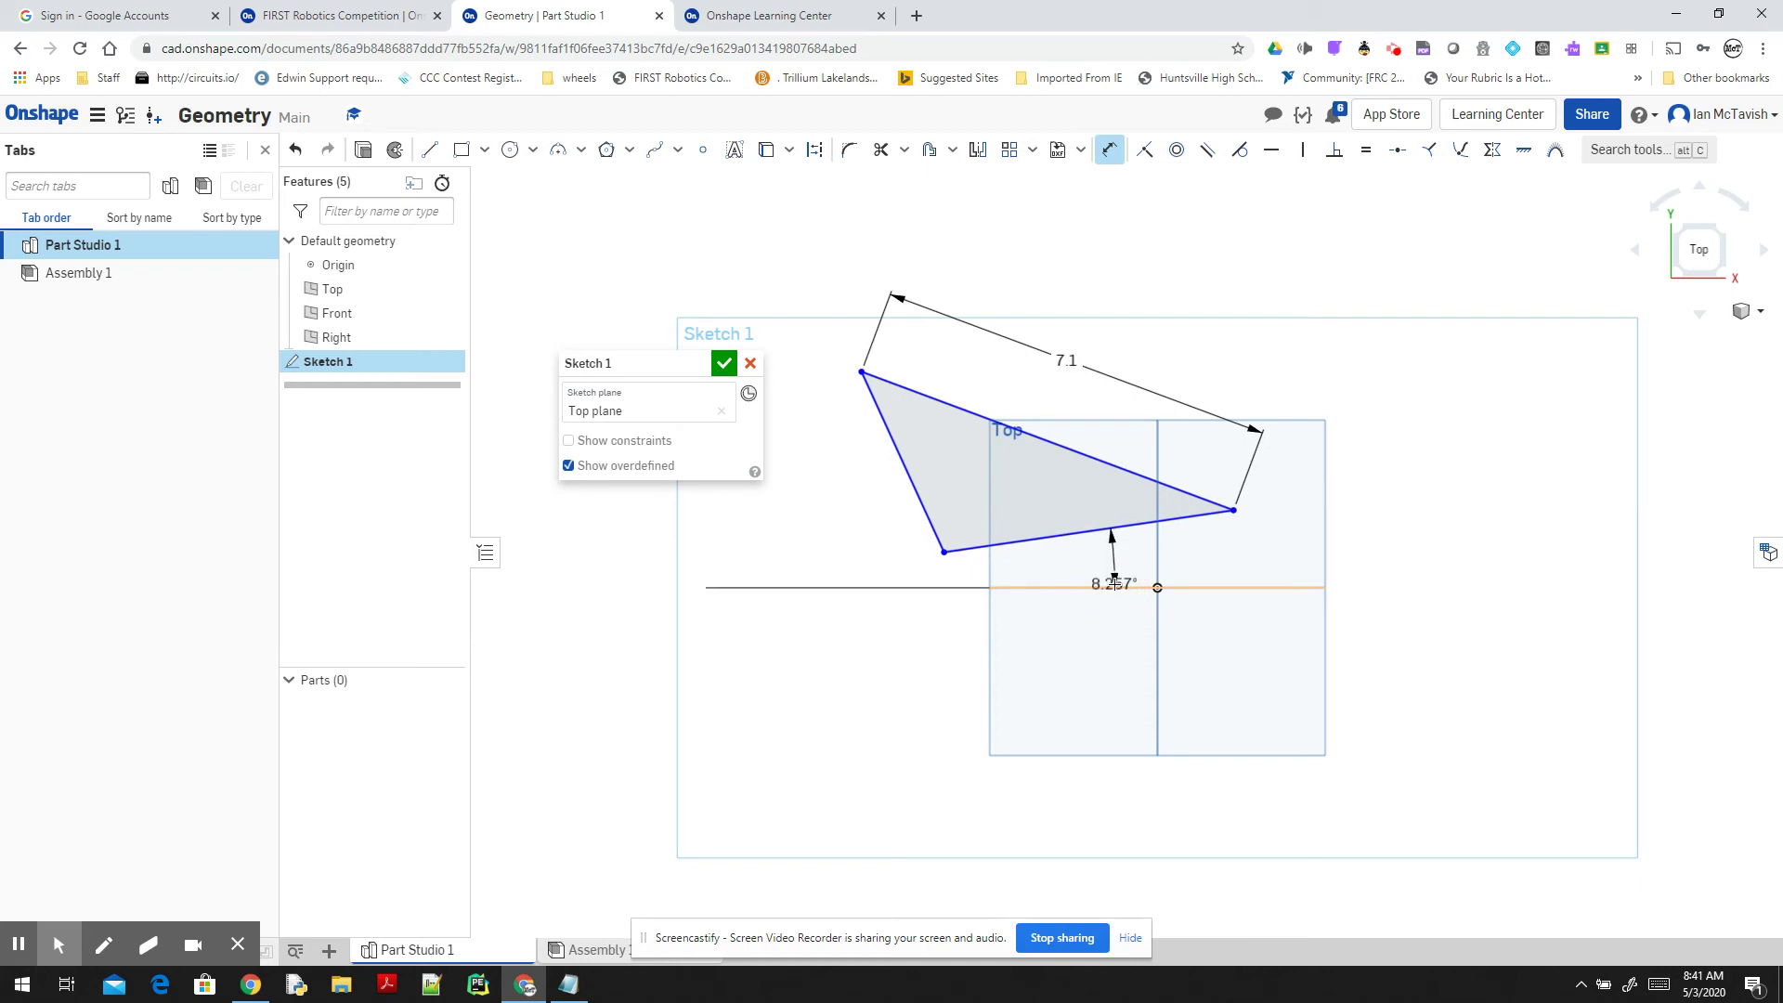
{"action": "left_click", "coordinate": [1110, 149]}
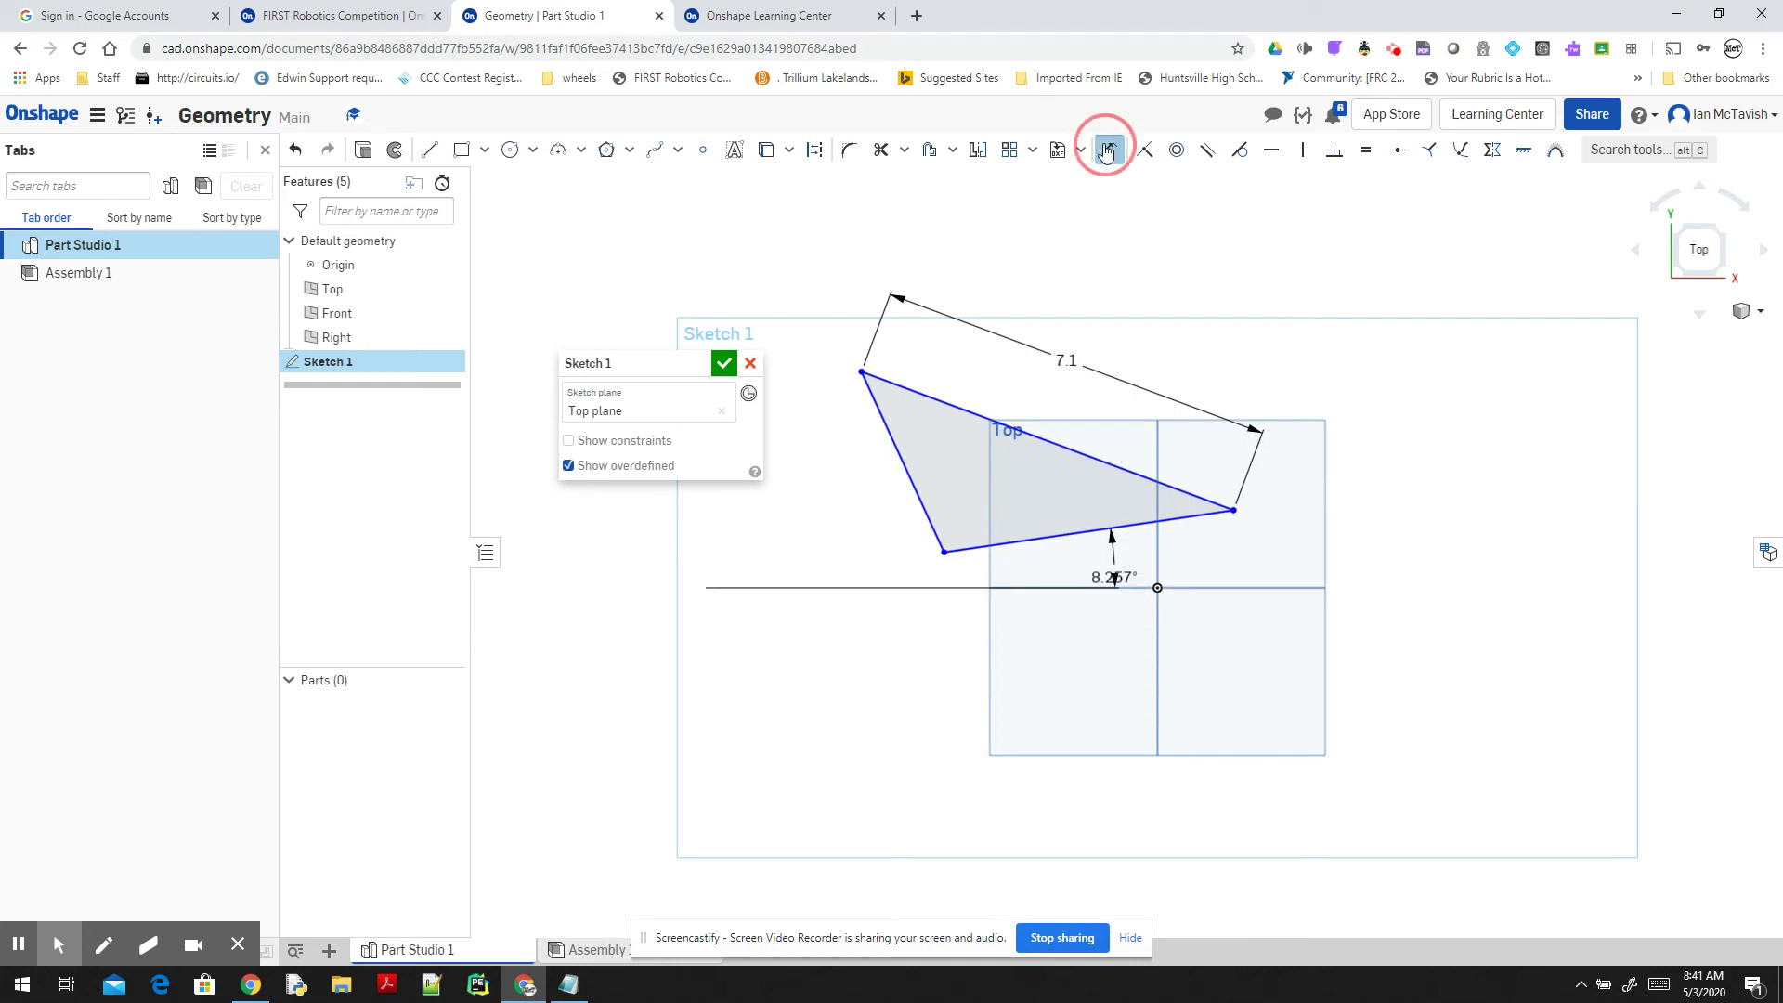
- Dimension the length of the triangle's lower side at 8.5 in
{"action": "left_click", "coordinate": [1109, 150]}
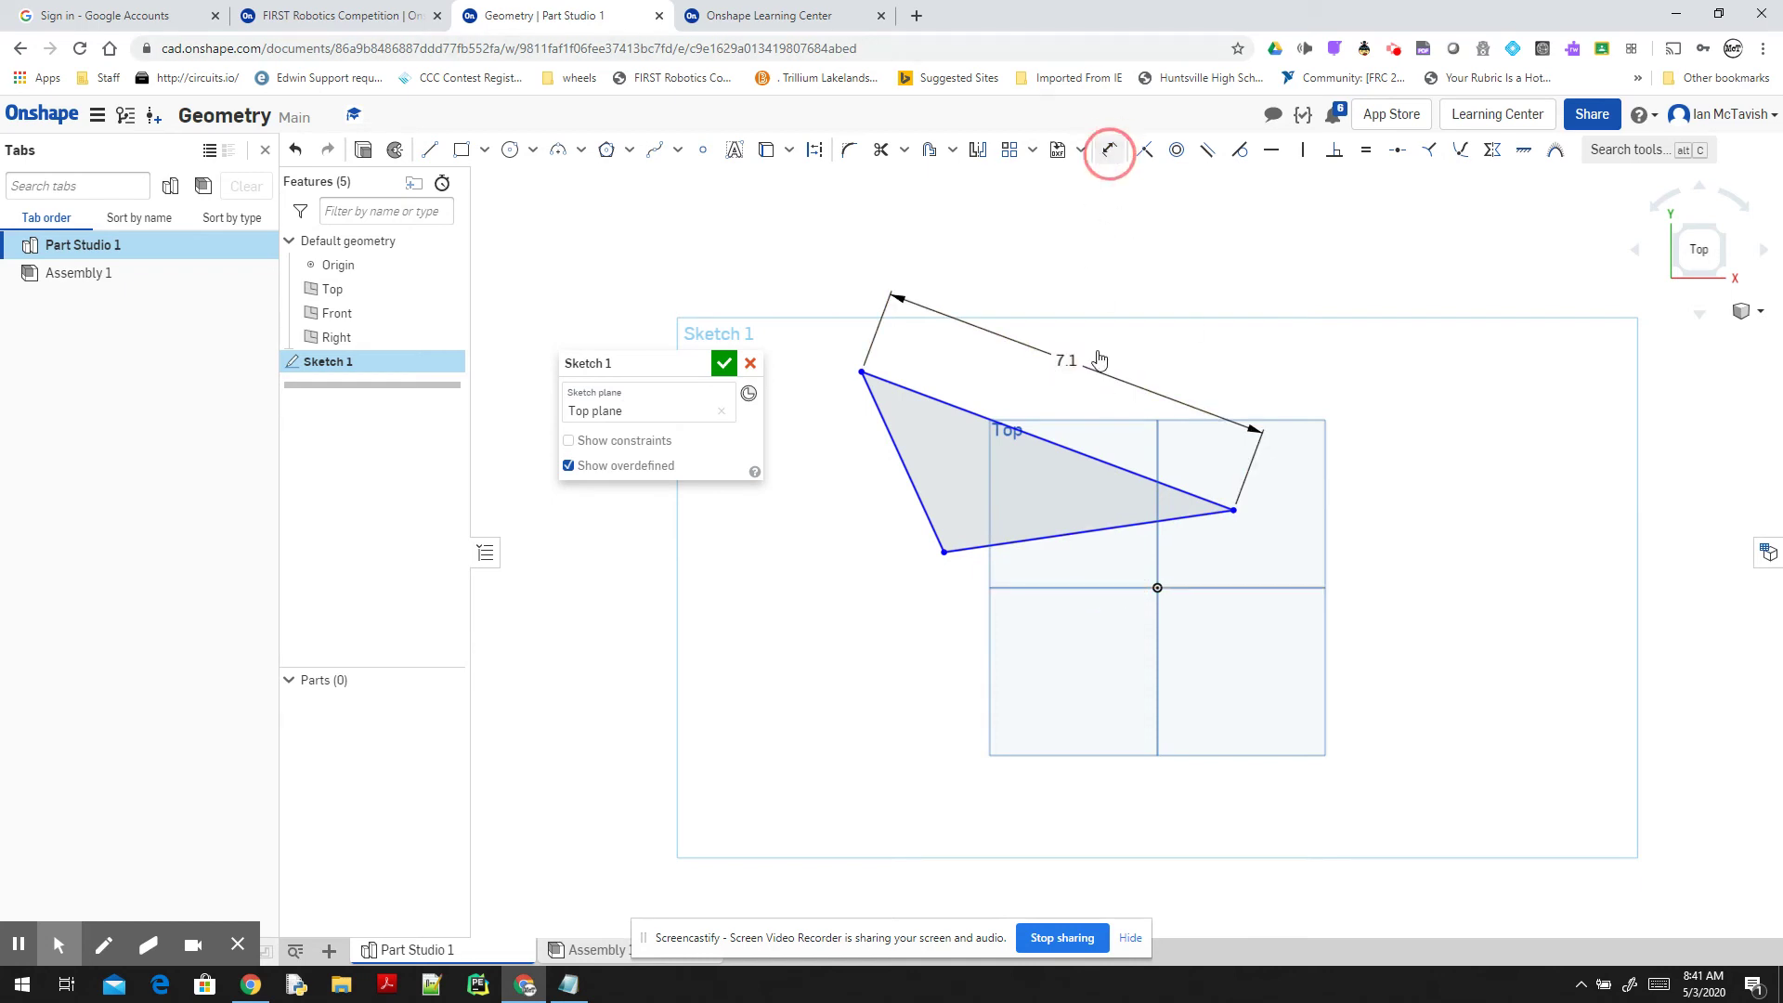
{"action": "left_click", "coordinate": [1096, 533]}
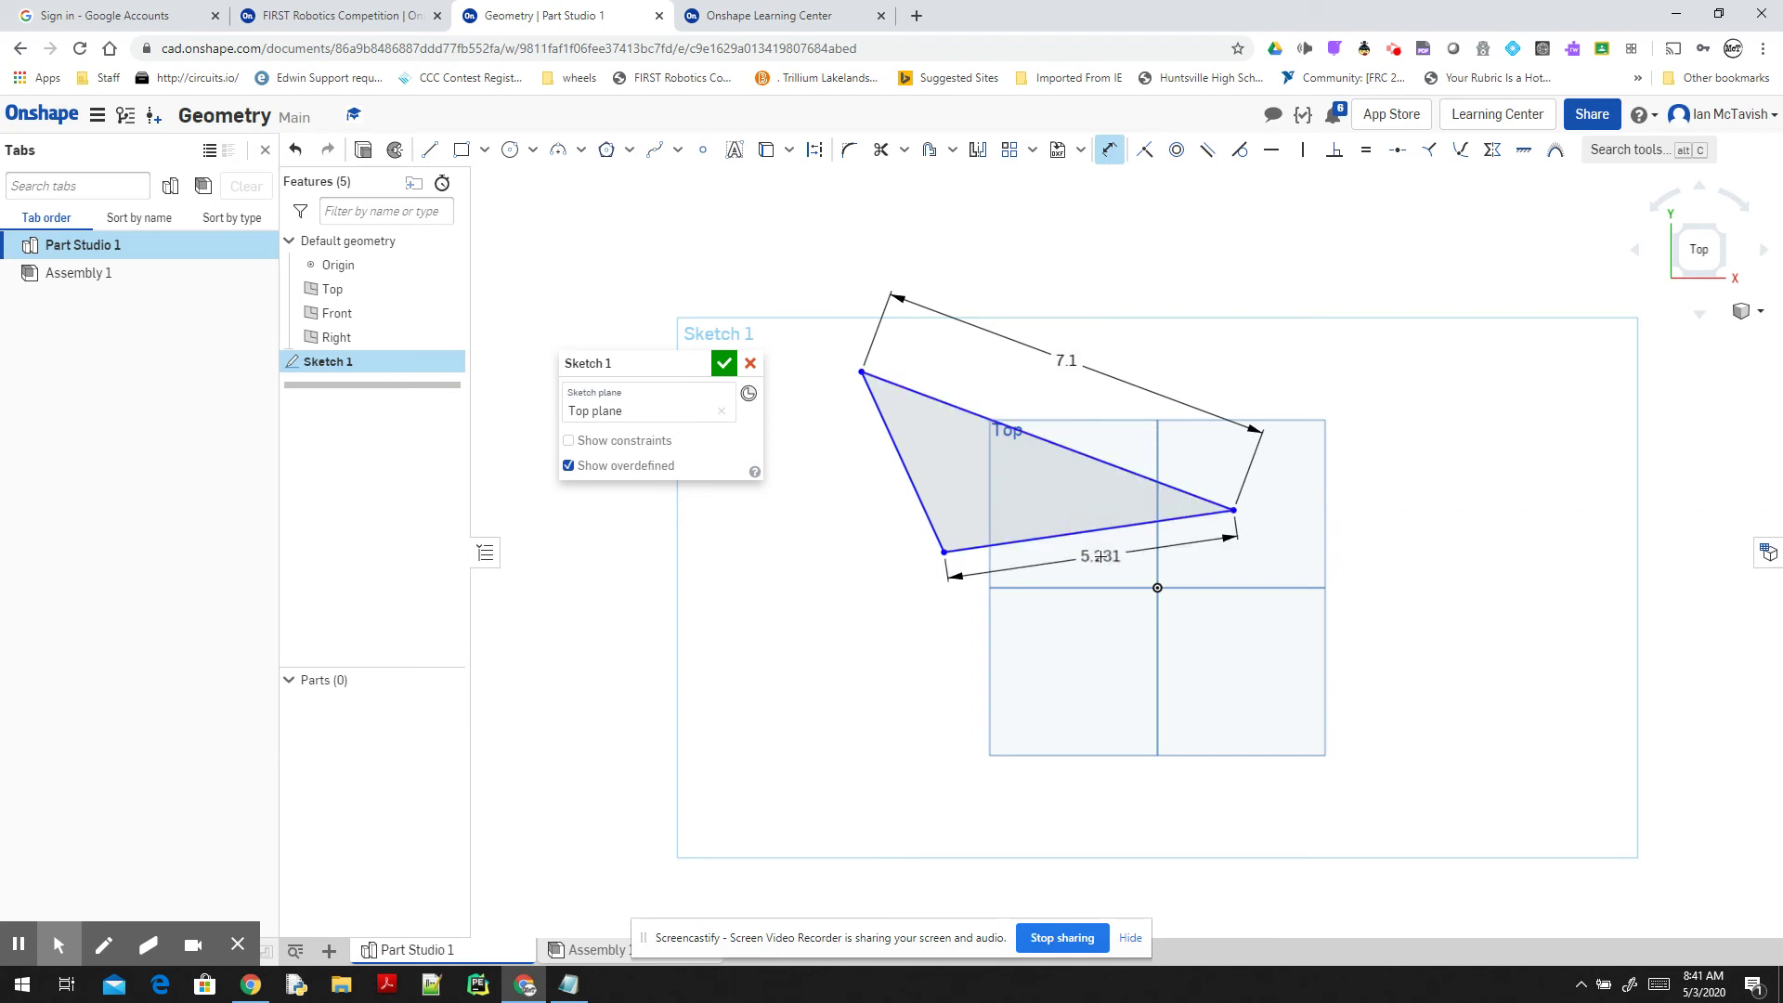
{"action": "left_click", "coordinate": [1101, 557]}
{"action": "type", "text": "8.5"}
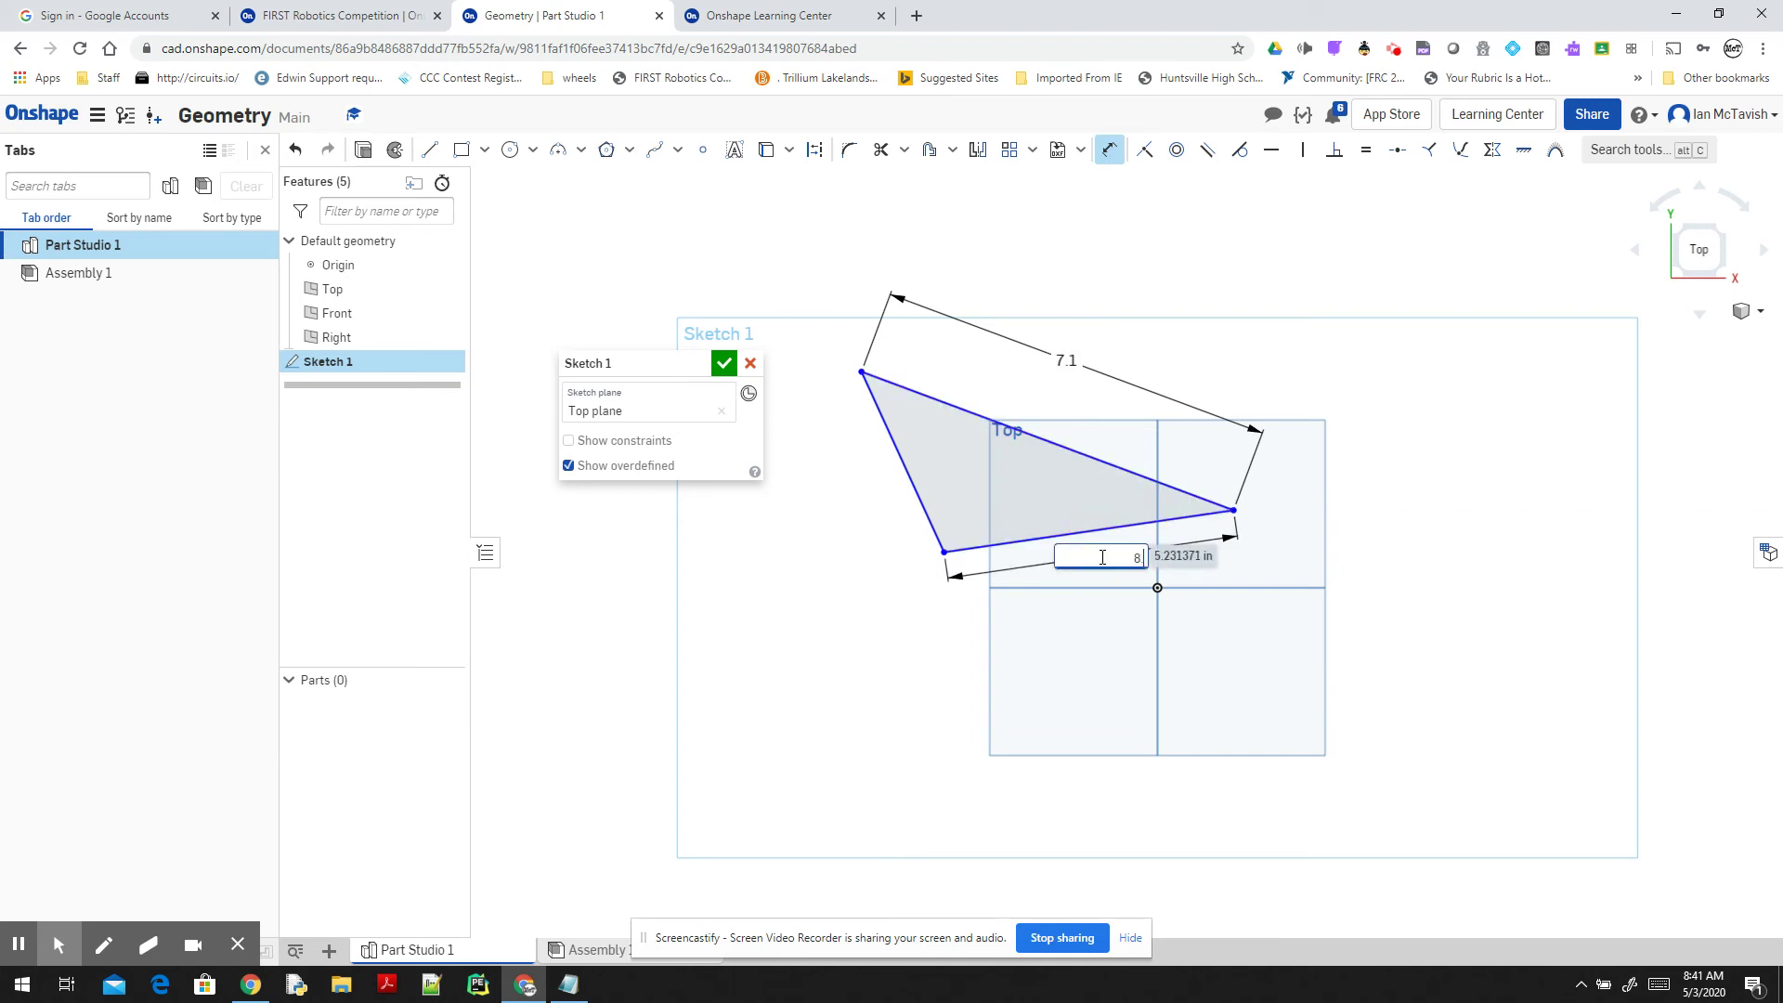
{"action": "key", "text": "Return"}
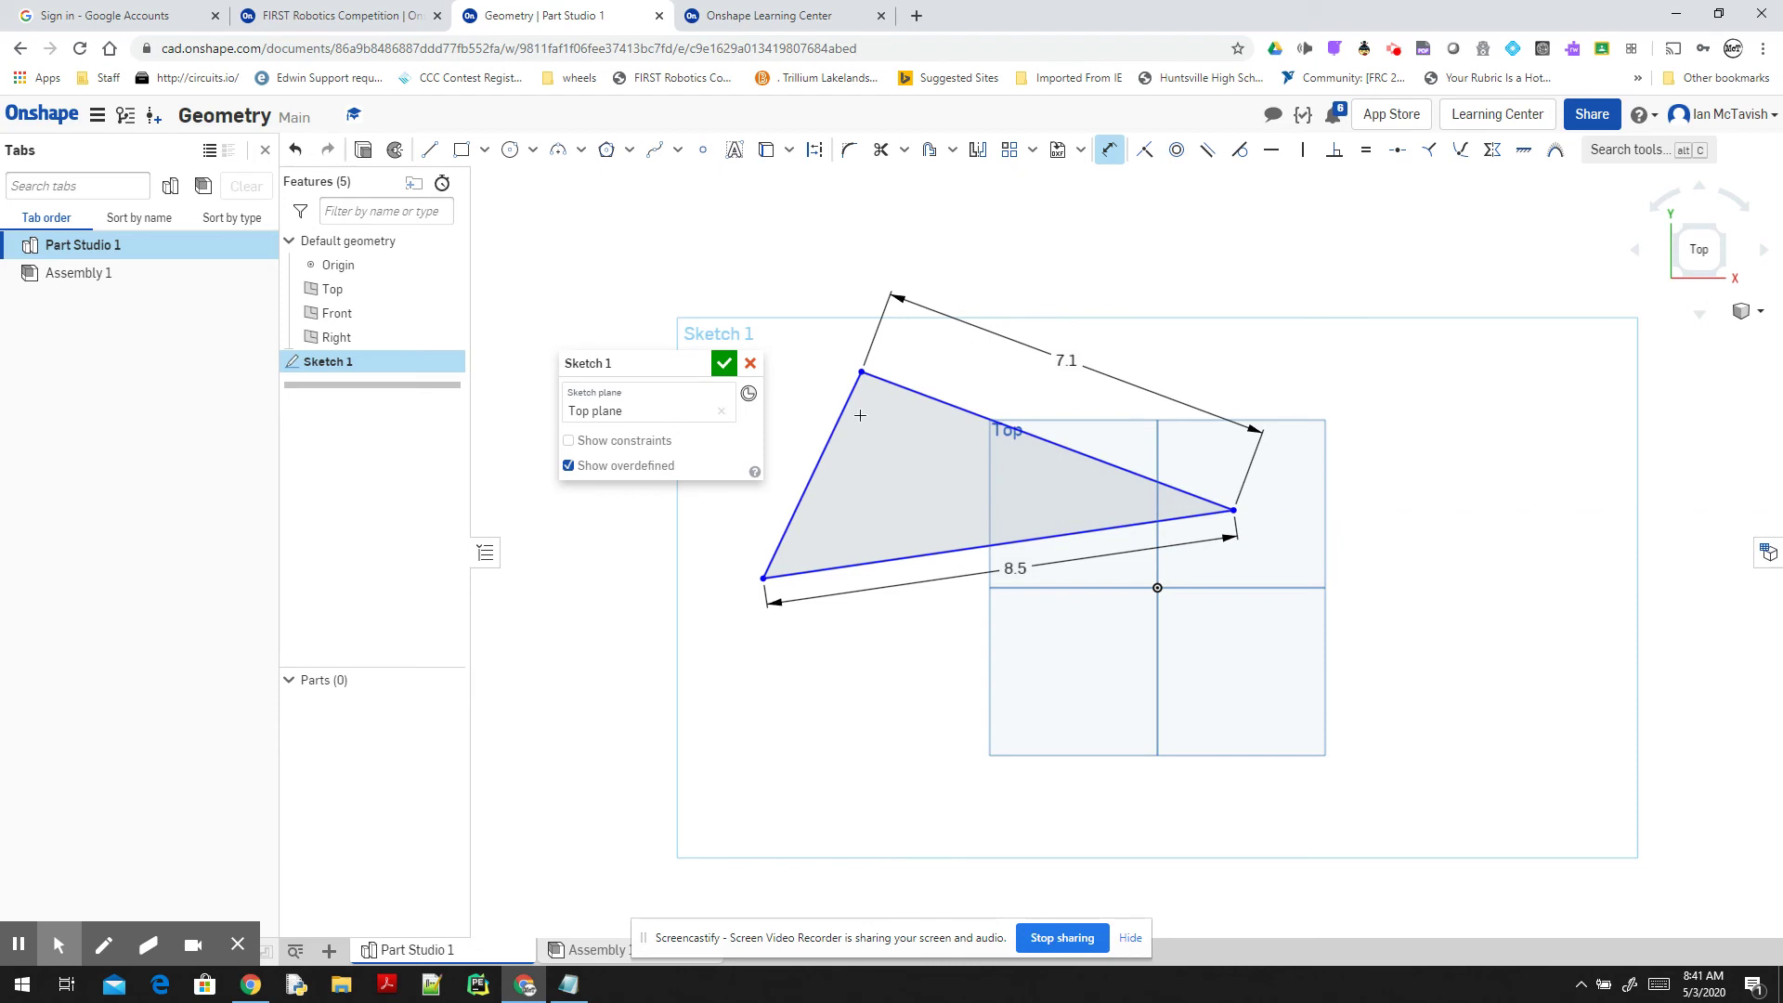
- Dimension the length of the triangle's left side at 9 in
{"action": "left_click", "coordinate": [830, 428]}
{"action": "left_click", "coordinate": [677, 294]}
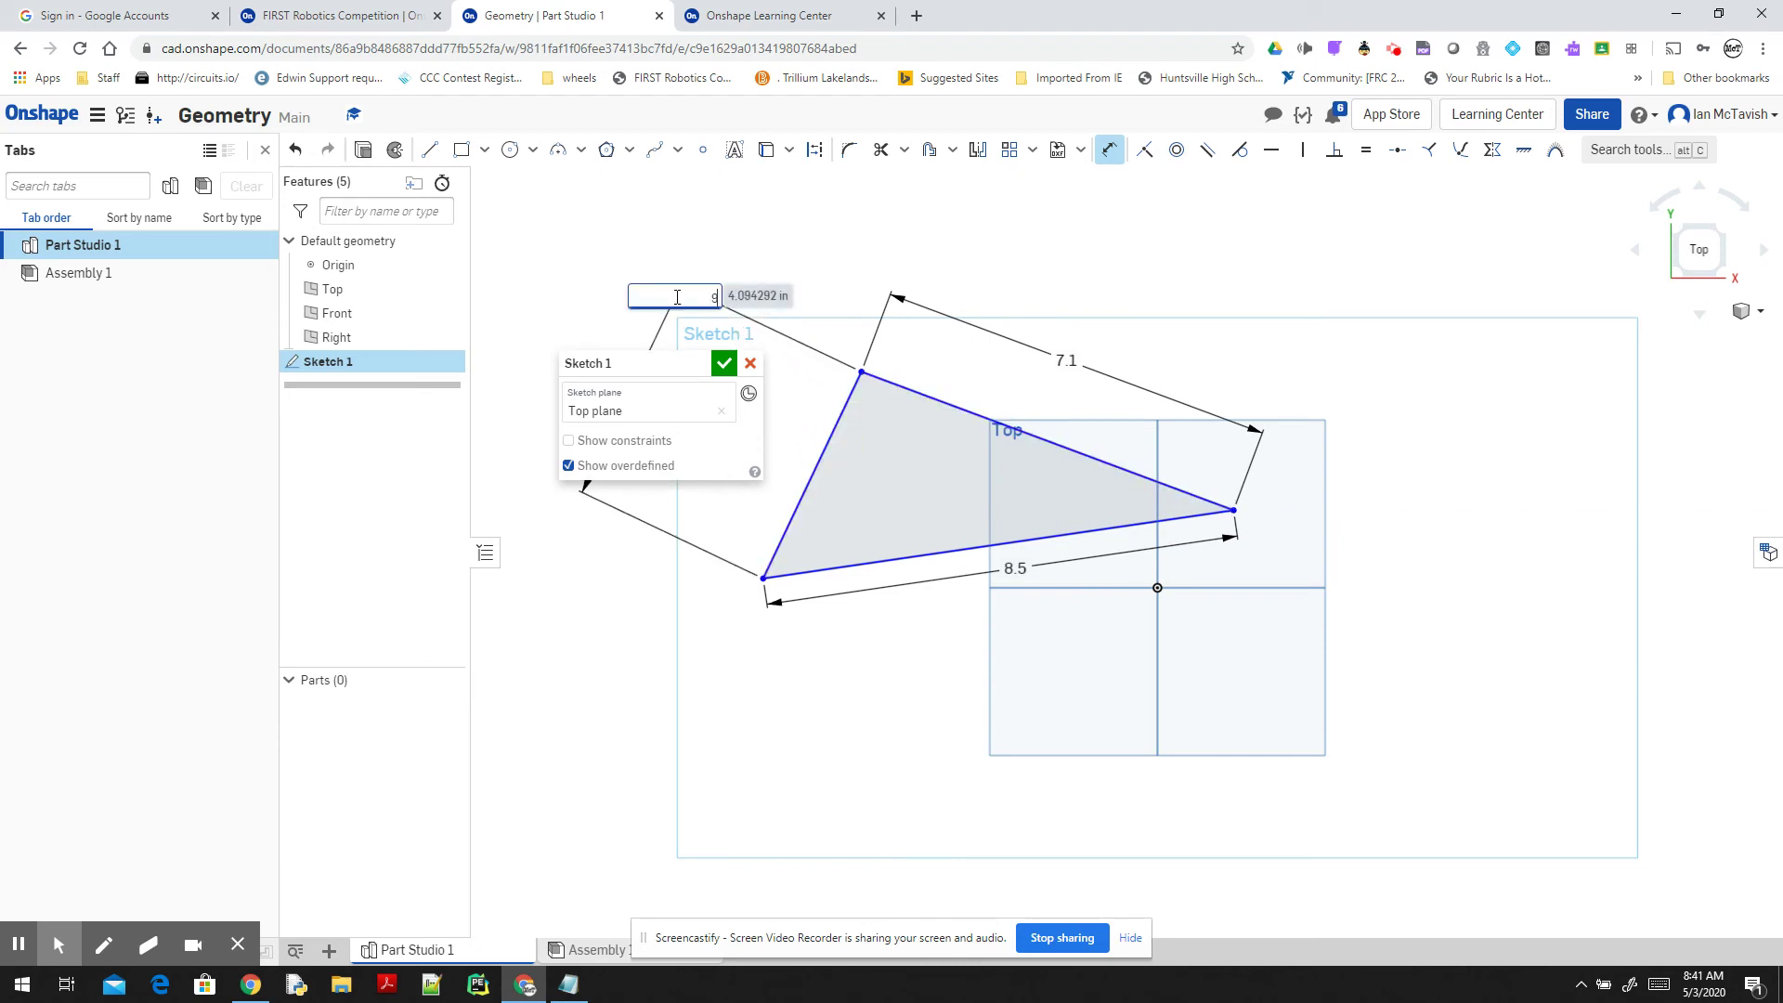
{"action": "type", "text": "904"}
{"action": "key", "text": "Return"}
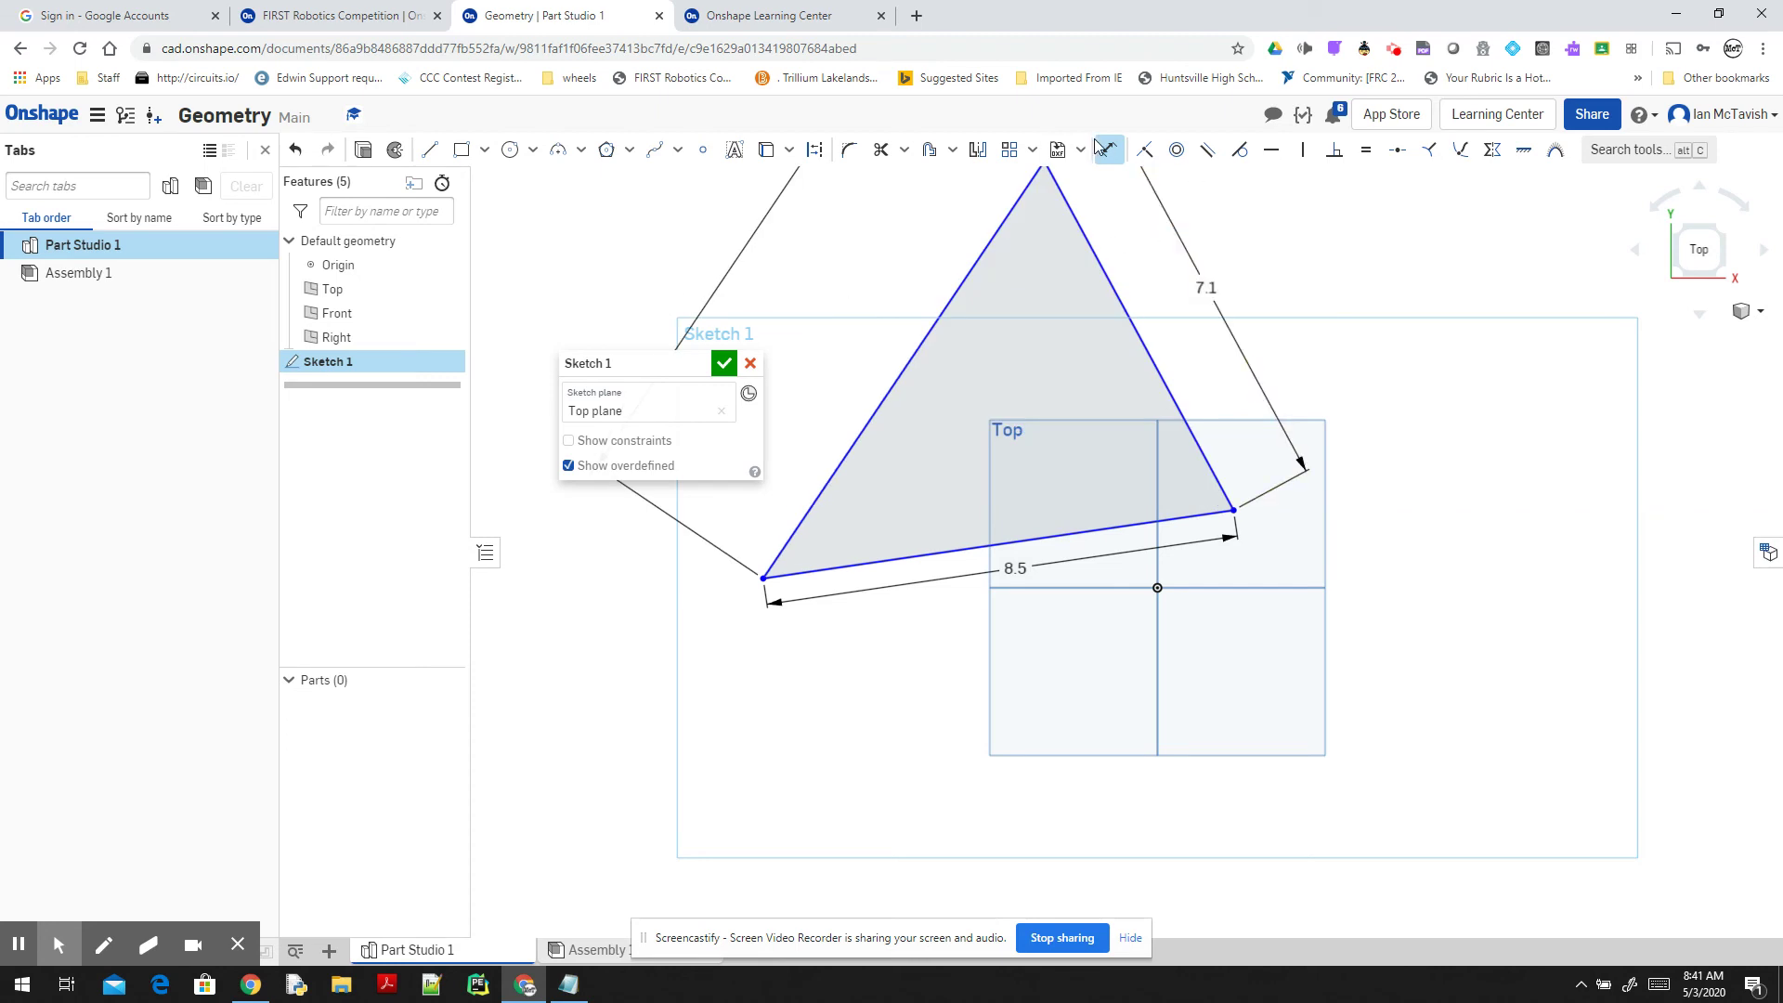
- Add a driven reference dimension for the angle between the triangle's left and lower sides
{"action": "left_click", "coordinate": [841, 459]}
{"action": "left_click", "coordinate": [894, 553]}
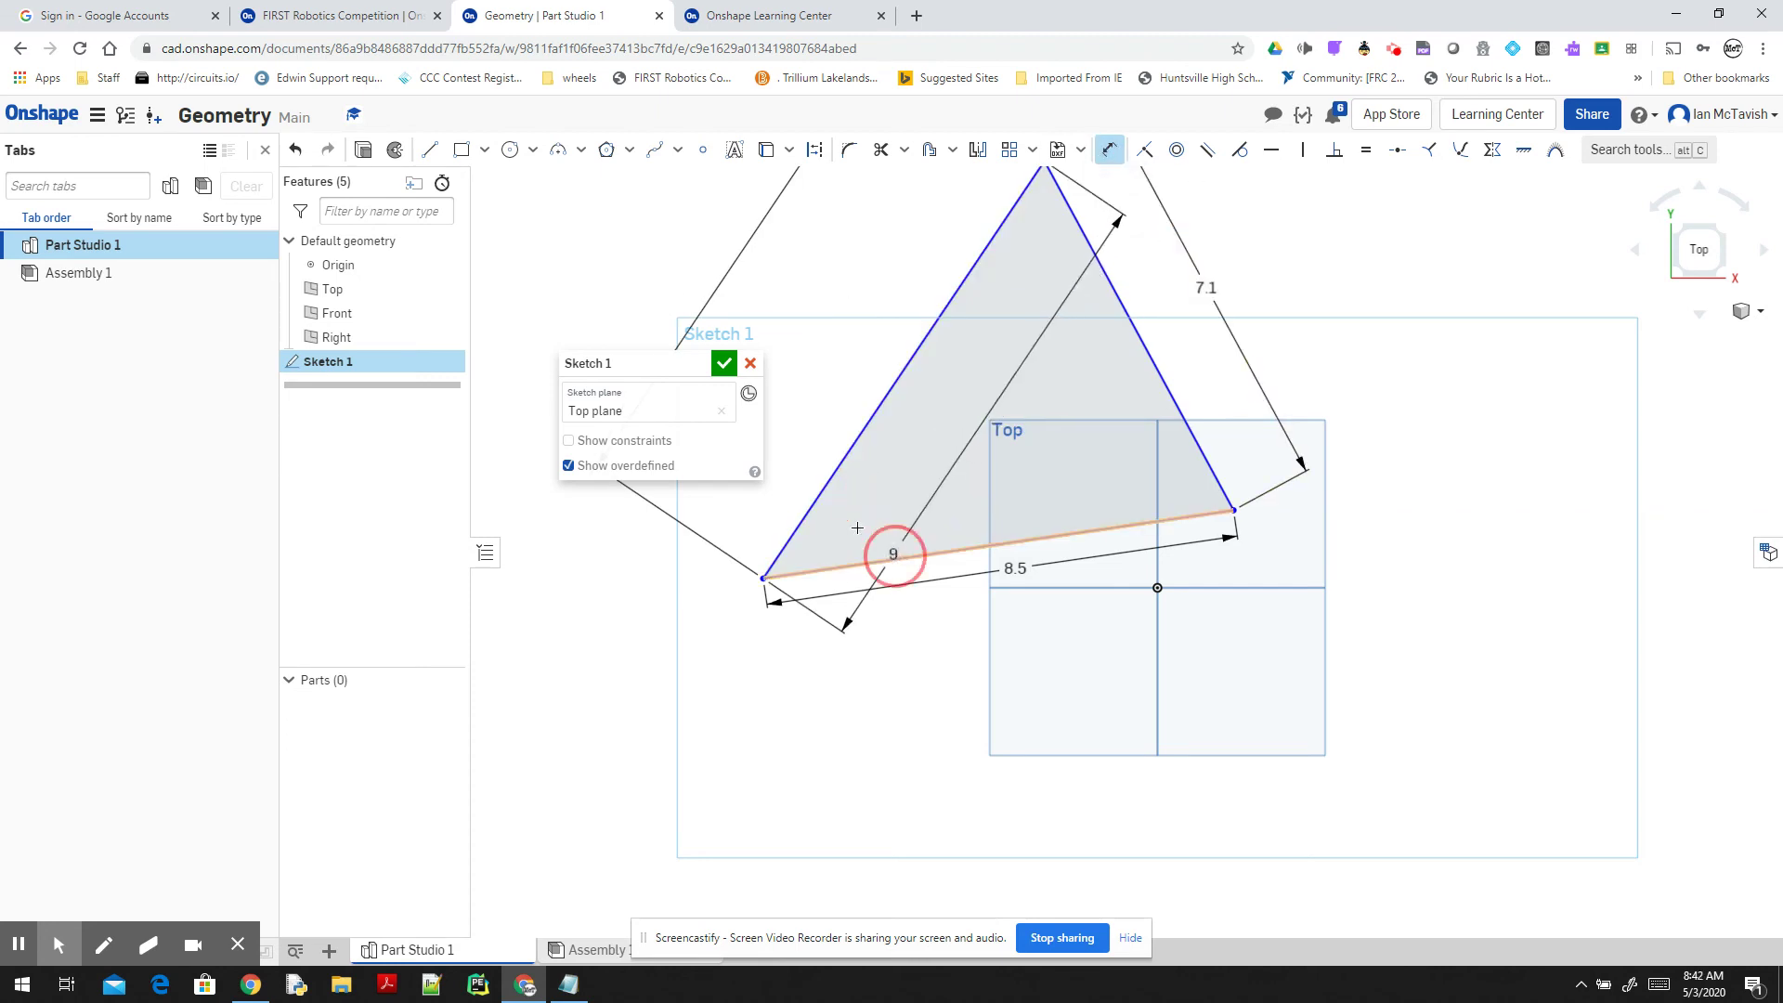
{"action": "left_click", "coordinate": [887, 496]}
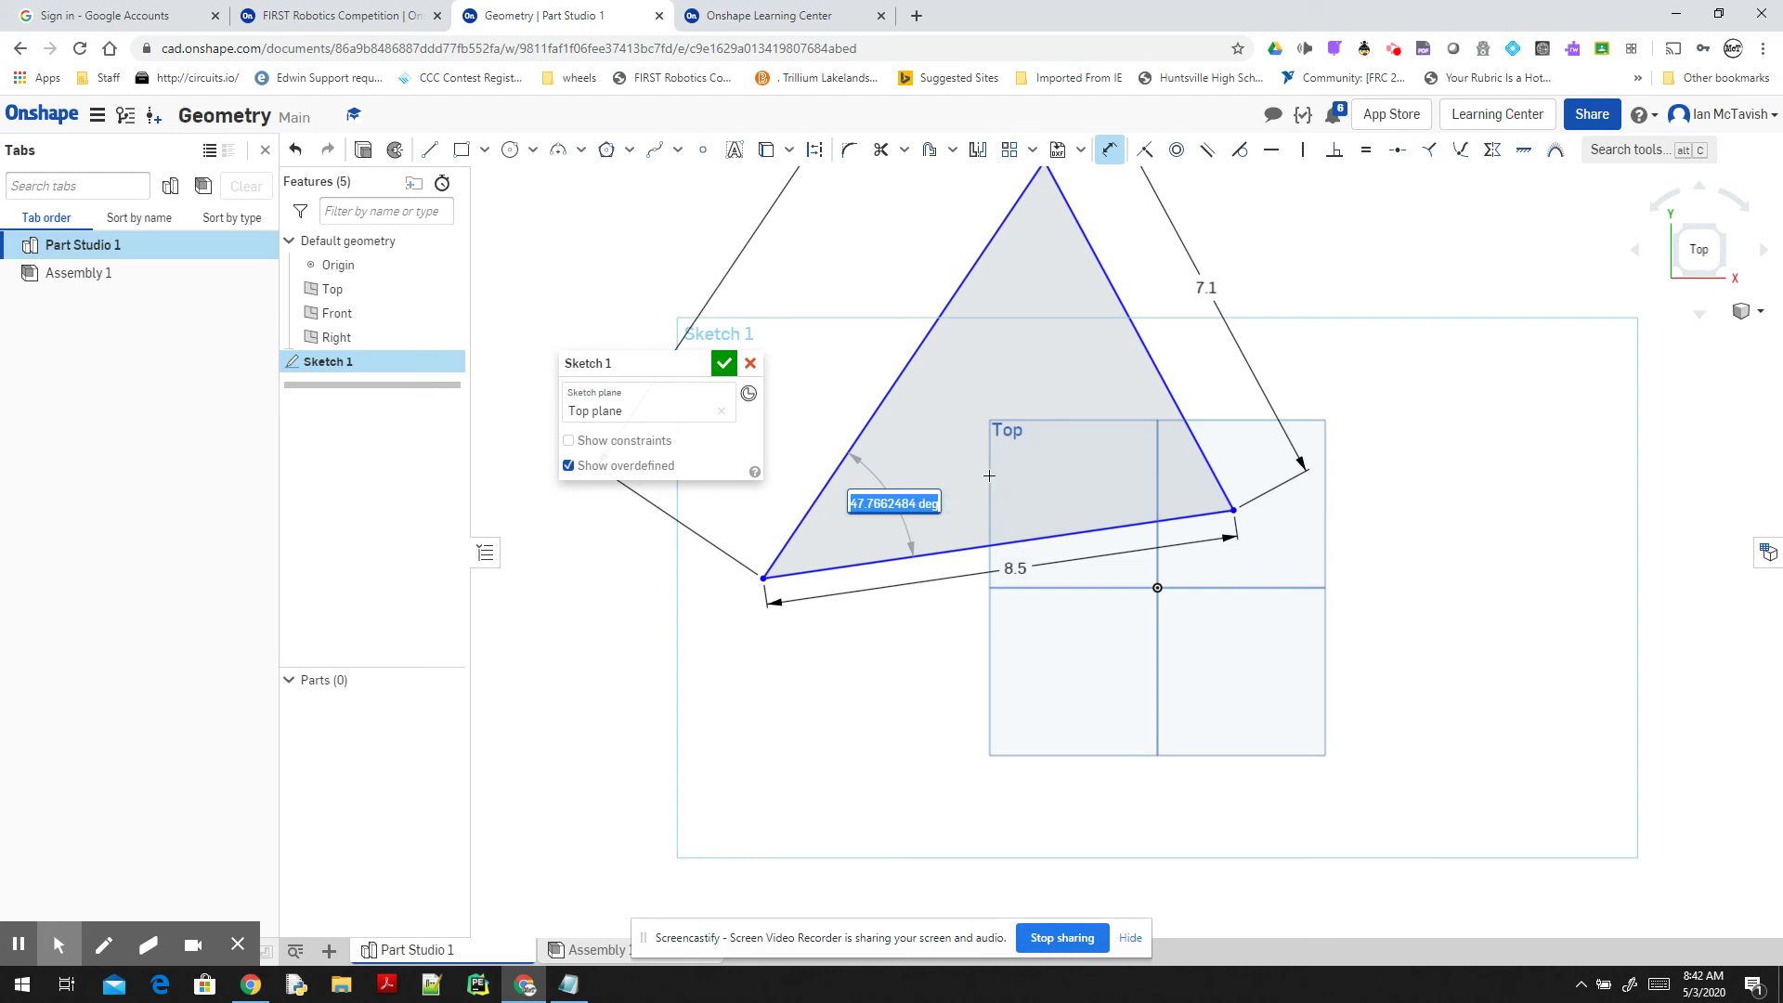
{"action": "left_click", "coordinate": [1059, 622]}
{"action": "left_click", "coordinate": [959, 538]}
{"action": "left_click", "coordinate": [1350, 290]}
{"action": "key", "text": "Return"}
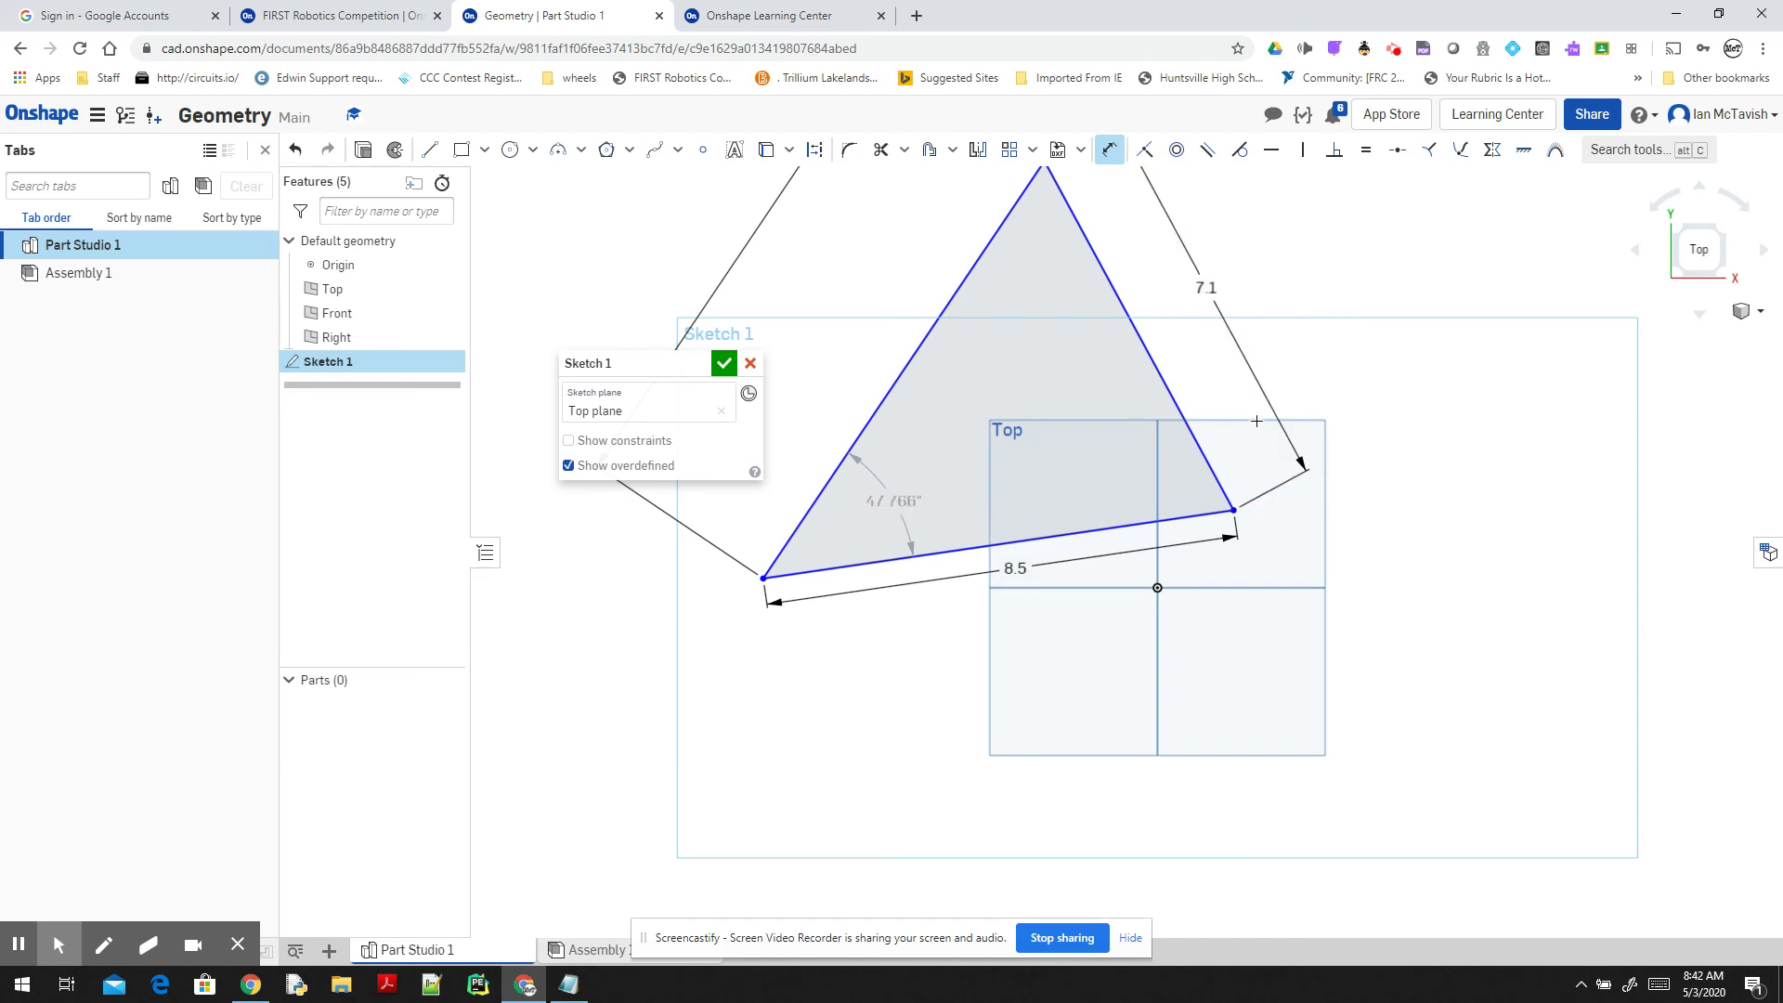
- Open the length dimension of the triangle's right side for editing
{"action": "scroll", "coordinate": [1305, 290], "scroll_direction": "down", "scroll_amount": 2}
{"action": "middle_click_drag", "start_coordinate": [1303, 294], "coordinate": [1306, 390]}
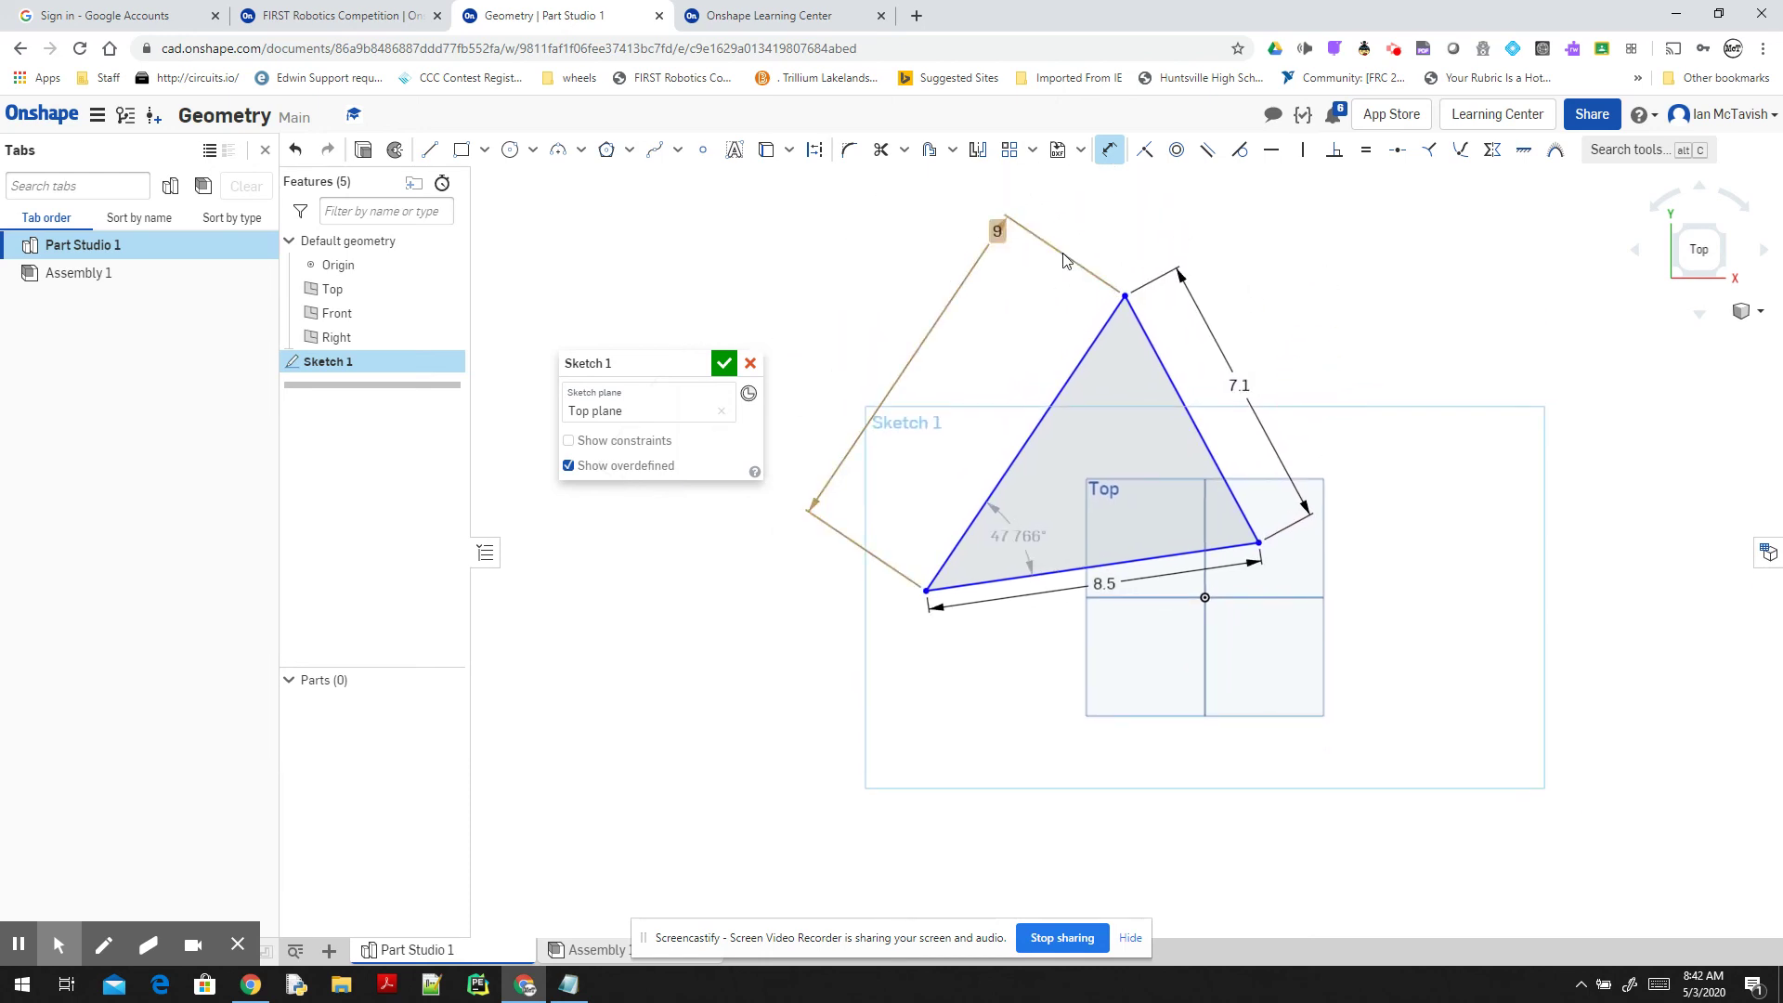
{"action": "double_click", "coordinate": [1237, 384]}
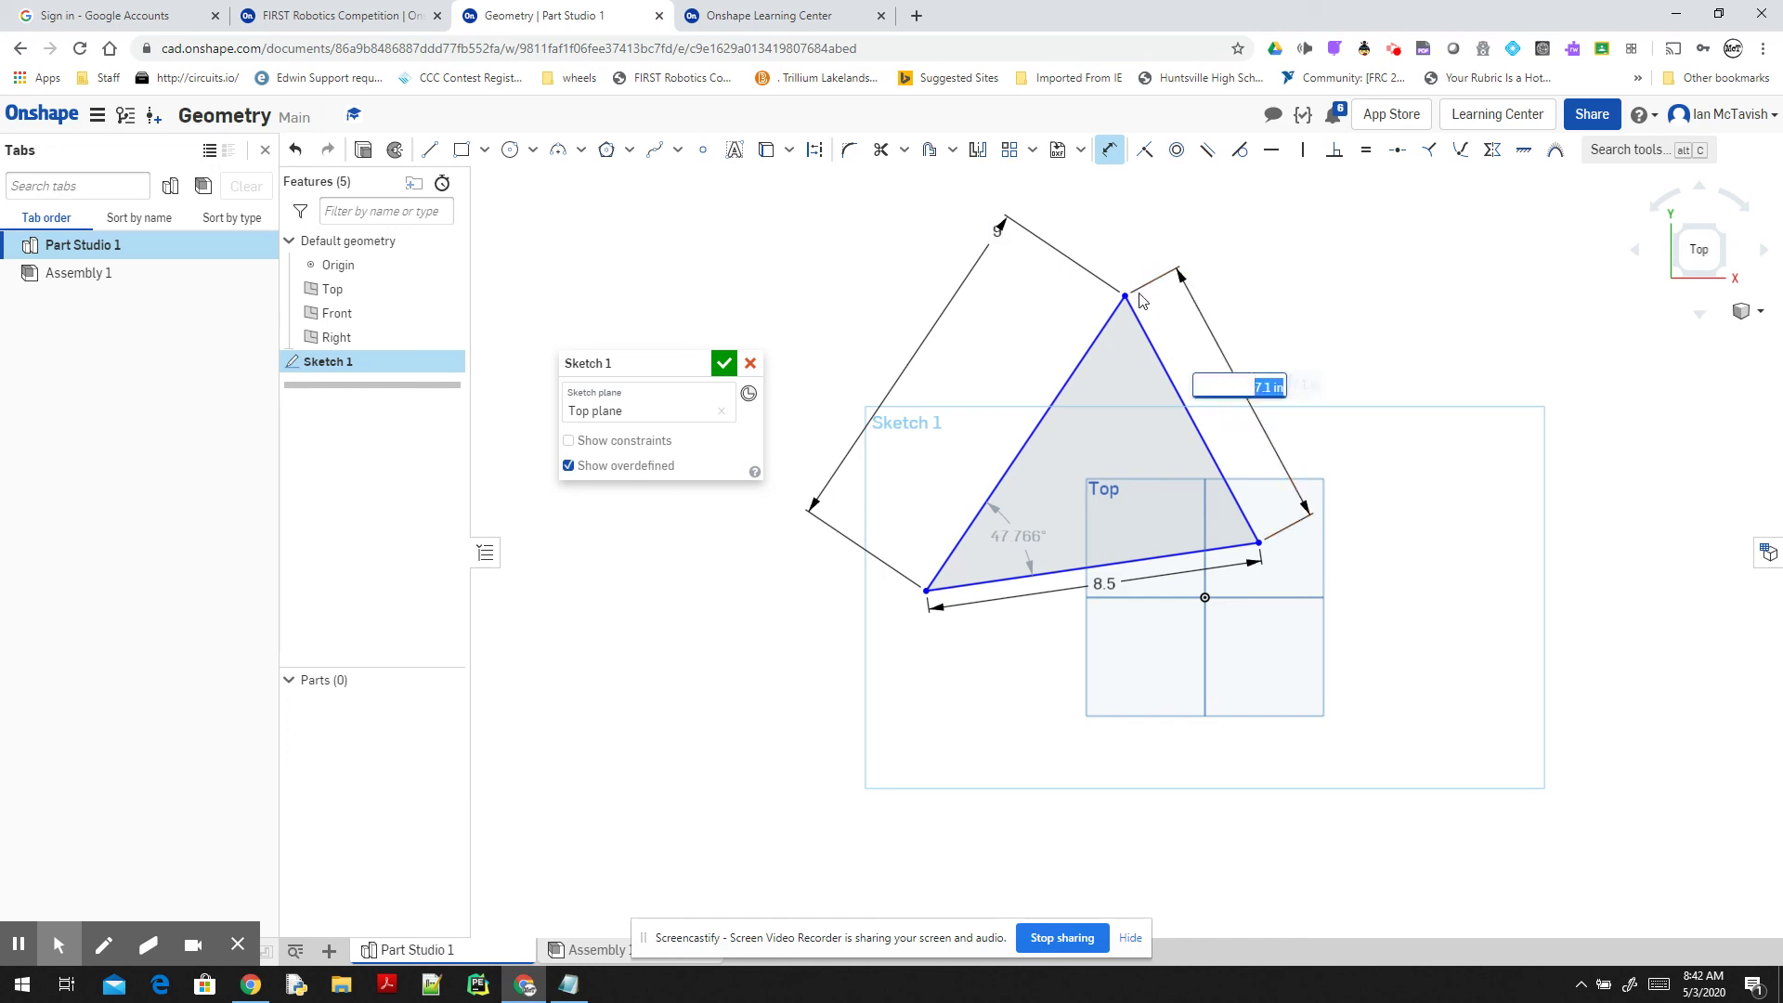
- Switch to the Onshape Learning Center and browse the instructor-led training and the Learning Pathways courses
{"action": "left_click", "coordinate": [769, 16]}
{"action": "scroll", "coordinate": [759, 485], "scroll_direction": "down", "scroll_amount": 10}
{"action": "scroll", "coordinate": [759, 484], "scroll_direction": "down", "scroll_amount": 7}
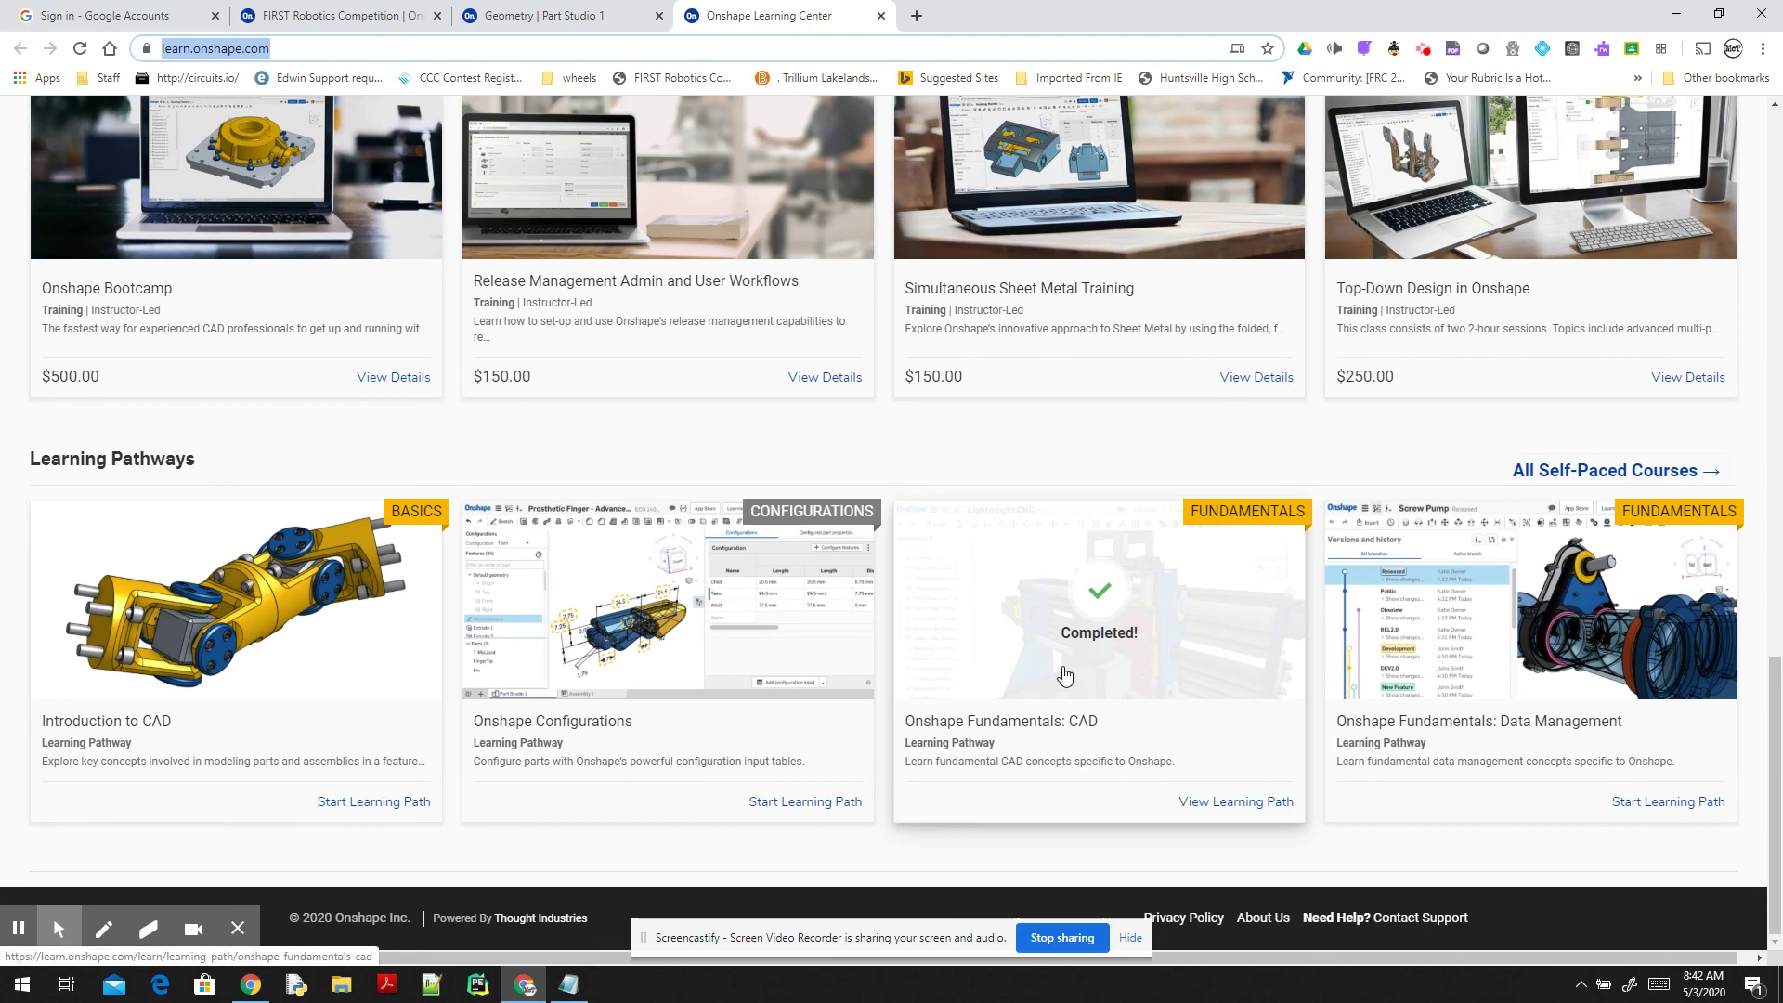
{"action": "scroll", "coordinate": [1063, 669], "scroll_direction": "up", "scroll_amount": 4}
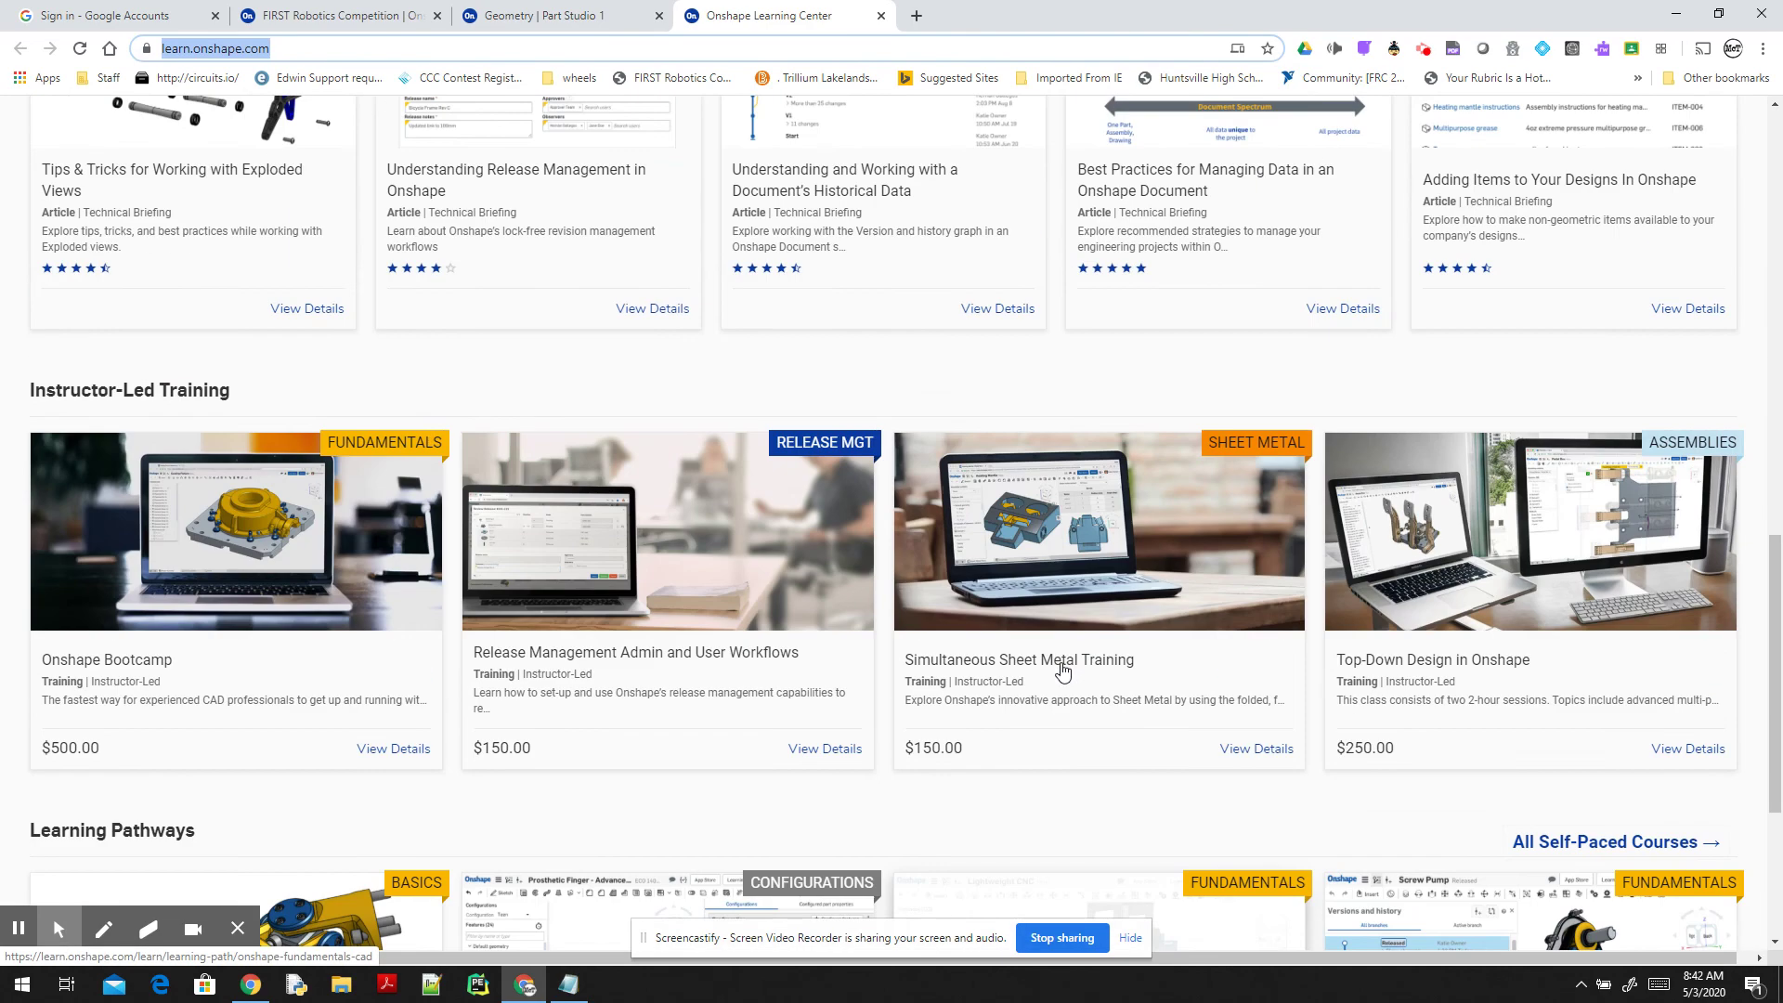
{"action": "scroll", "coordinate": [1063, 669], "scroll_direction": "down", "scroll_amount": 4}
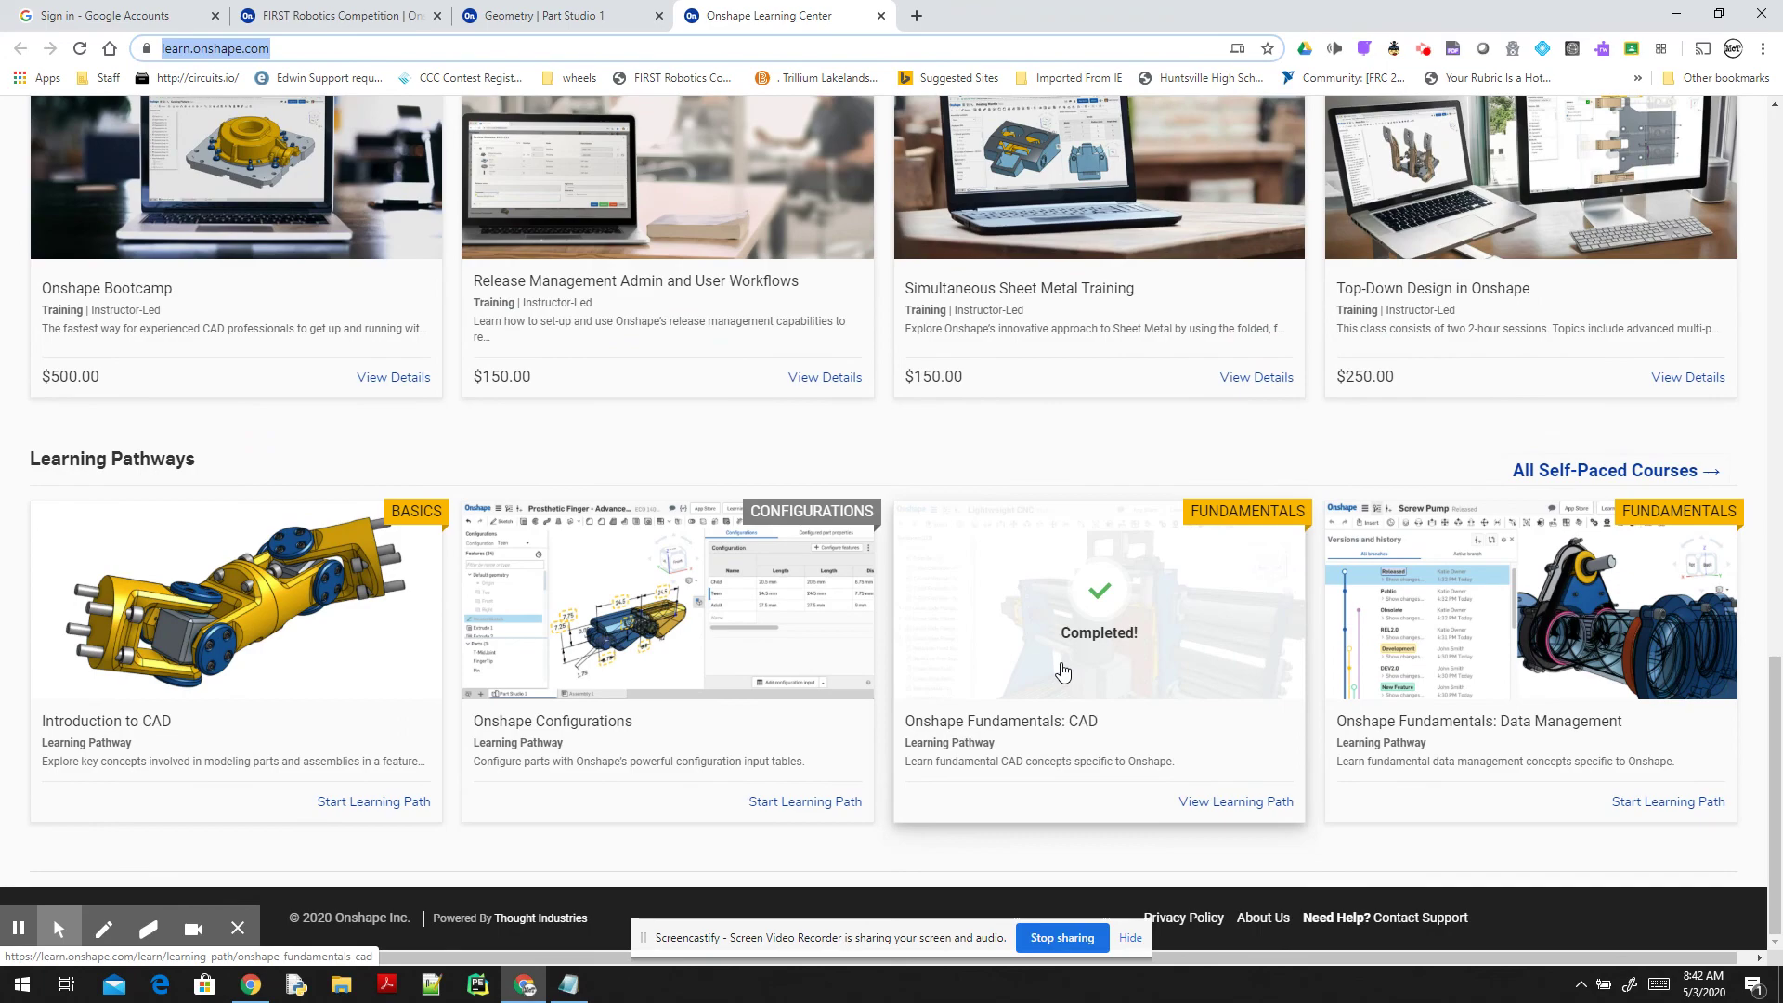